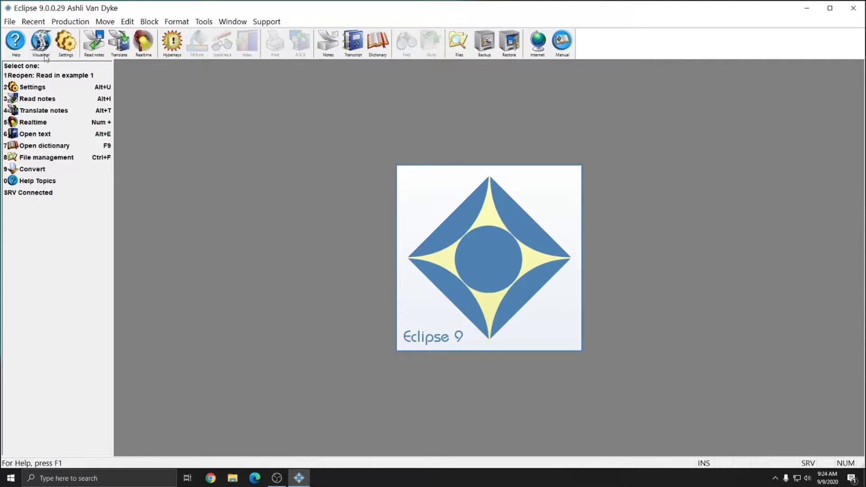
Step: Check the Blocks folder path in the advanced user settings, then close them without changes
click(65, 43)
click(485, 295)
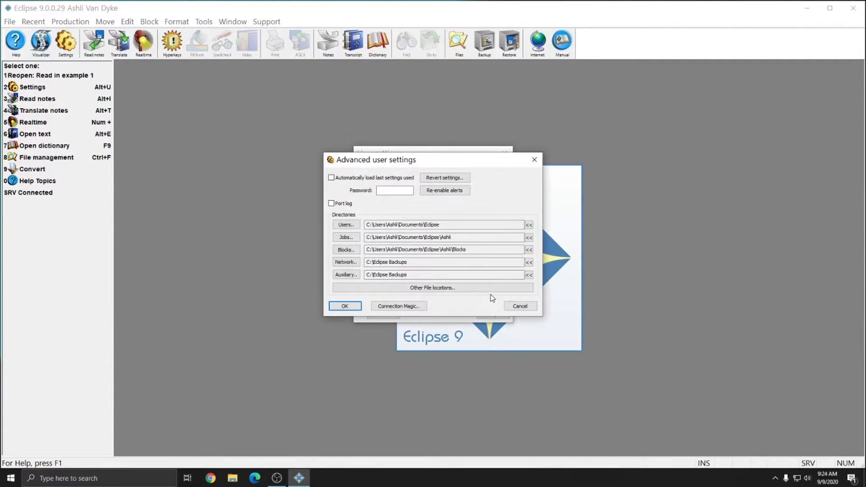
click(490, 250)
key(shift+Left)
key(shift+Left)
key(shift+Left)
key(shift+Left)
key(shift+Left)
key(shift+Left)
key(shift+Left)
key(shift+Left)
key(shift+Left)
key(shift+Left)
key(shift+Left)
key(shift+Left)
key(shift+Left)
key(shift+Left)
key(shift+Left)
key(shift+Left)
key(shift+Left)
key(shift+Left)
key(shift+Left)
key(shift+Left)
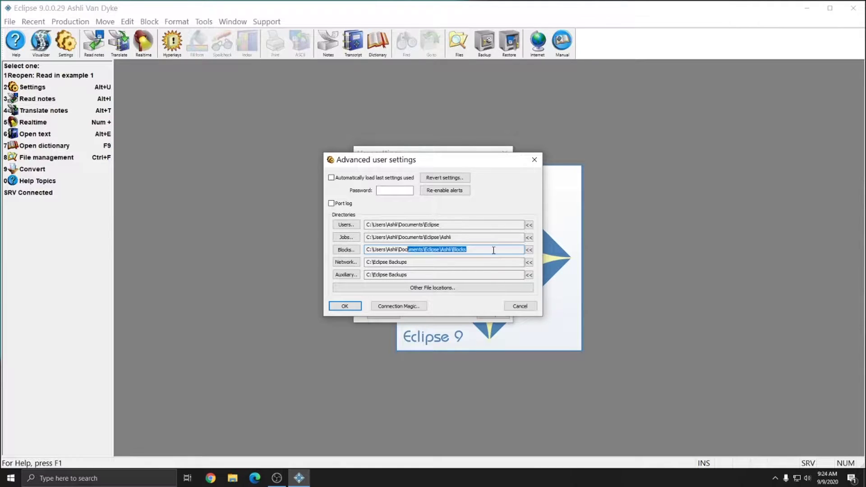
click(492, 249)
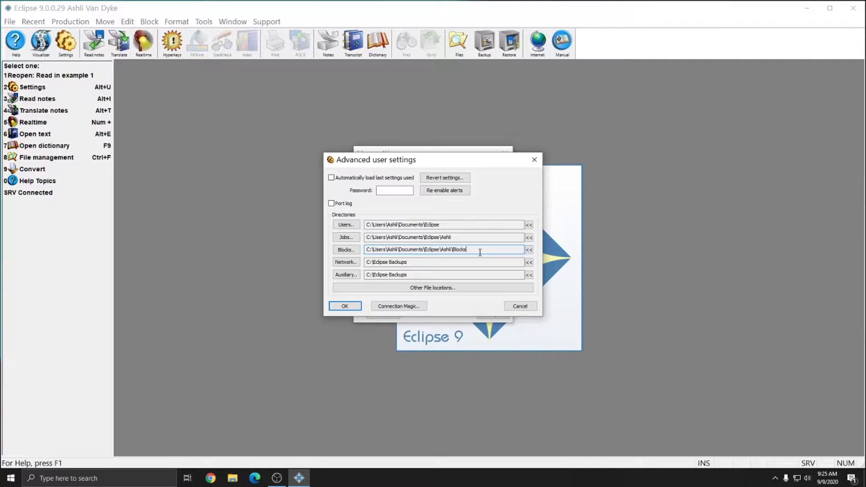
click(505, 152)
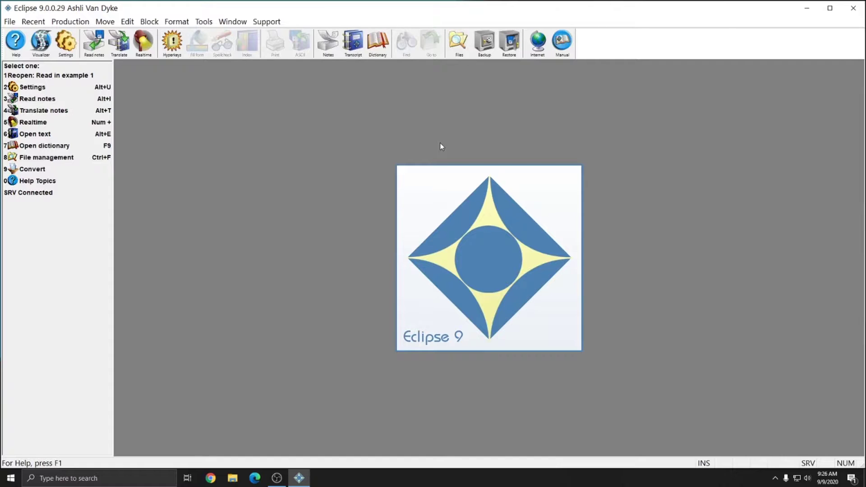
Step: Browse the Blocks folder and select the Title, Cert and OTR block files in turn
key(alt+e)
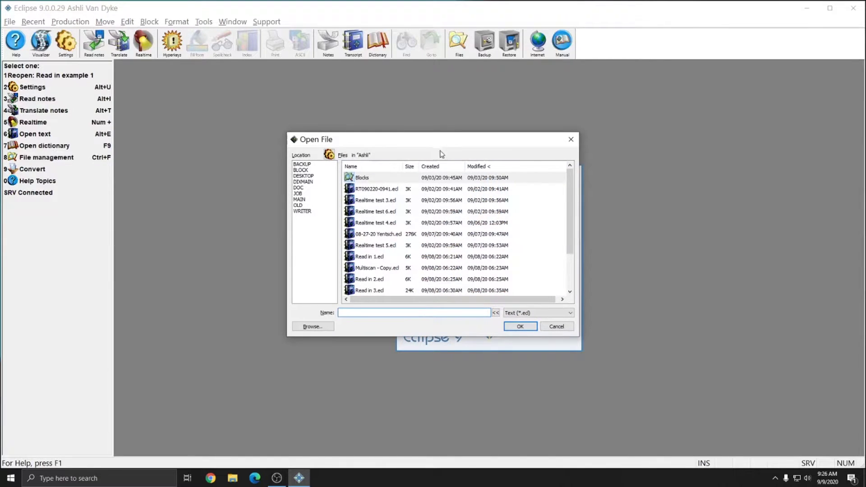
double_click(362, 179)
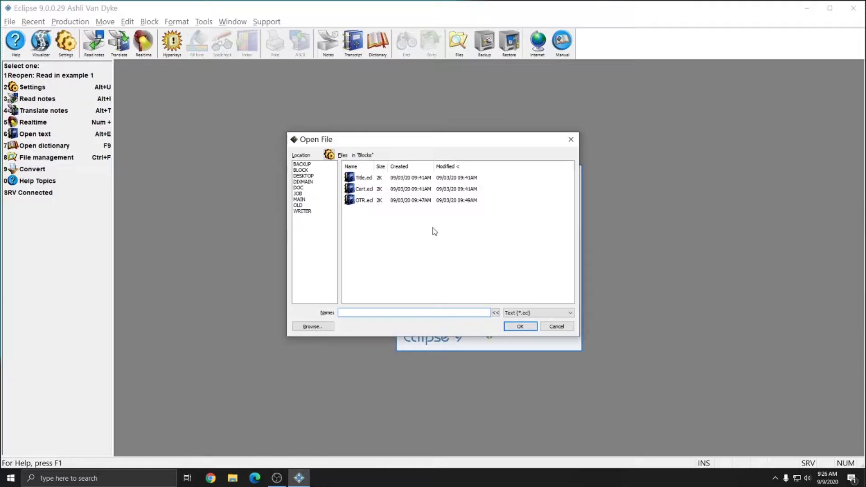
drag(509, 227, 343, 172)
click(387, 219)
click(361, 178)
click(371, 190)
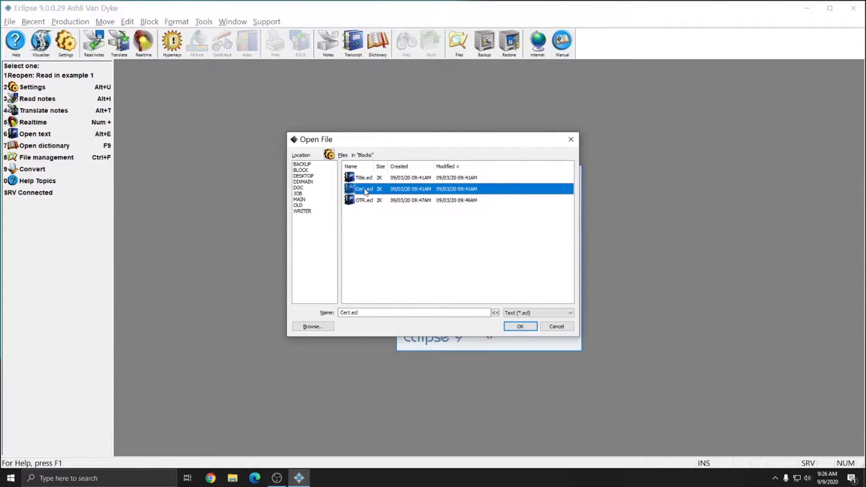
click(365, 204)
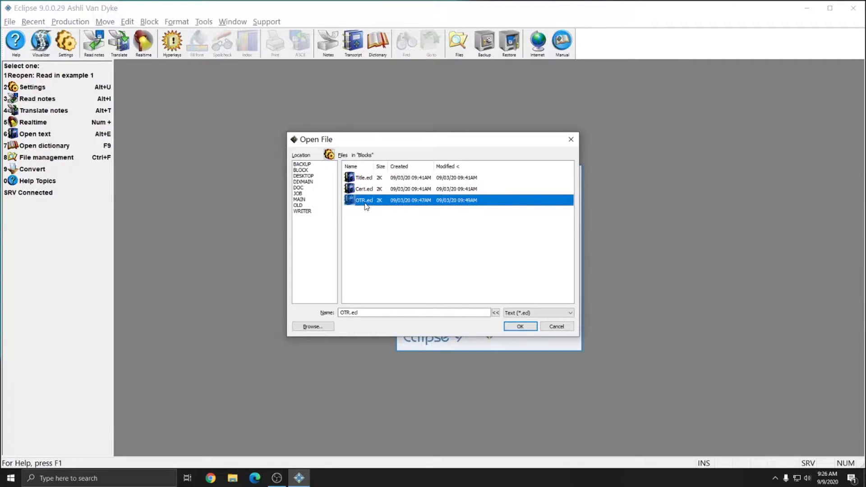
click(360, 218)
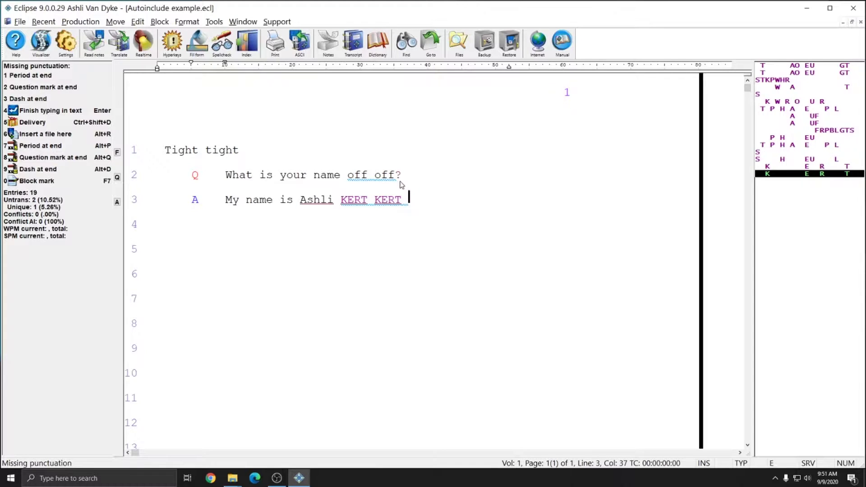
Step: Mark in turn the doubled words Tight tight, off off and KERT KERT on lines 1–3
click(379, 177)
click(168, 153)
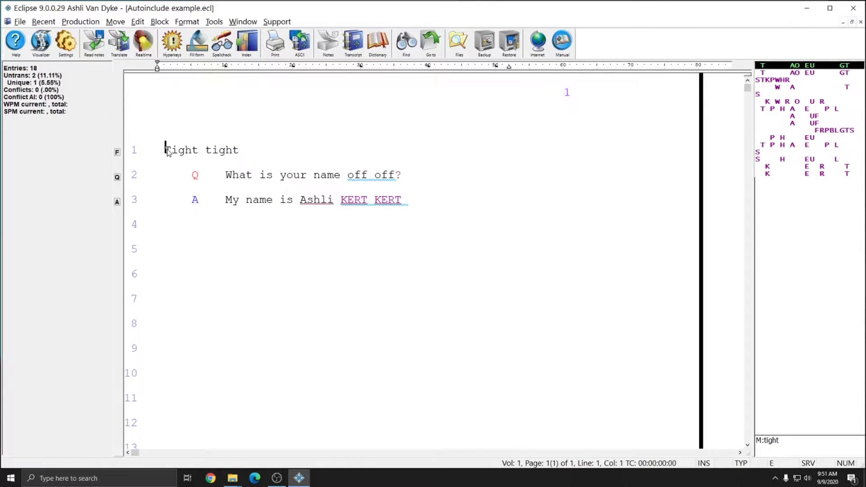
drag(166, 150, 234, 154)
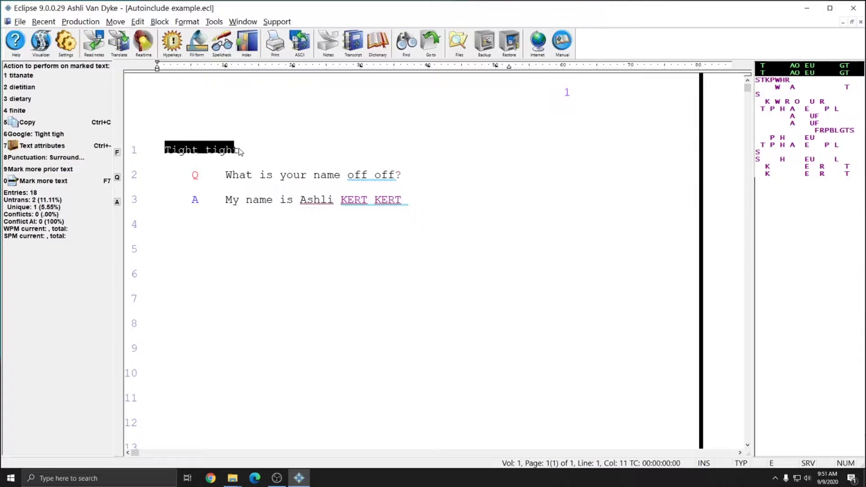
click(234, 152)
drag(348, 177, 397, 178)
click(384, 176)
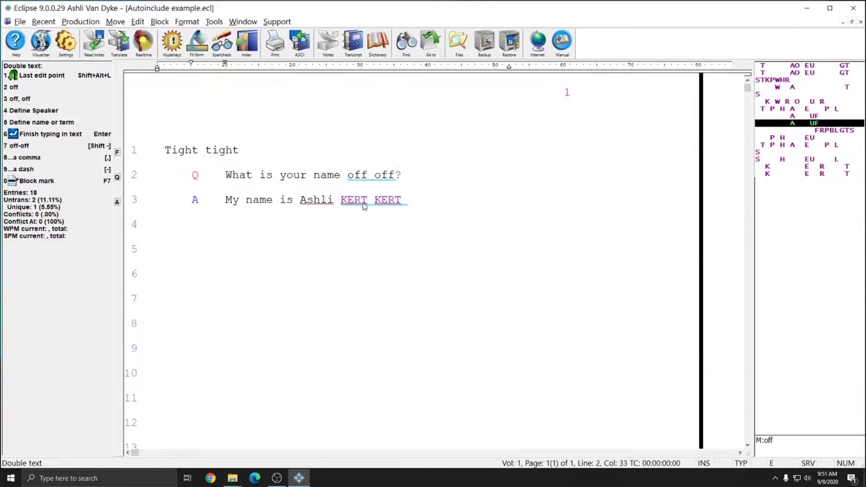
click(344, 202)
drag(344, 204, 408, 202)
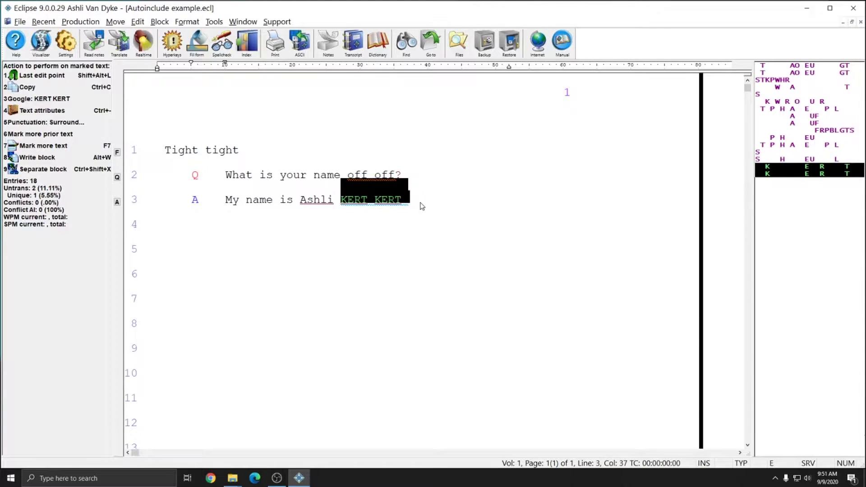
click(421, 208)
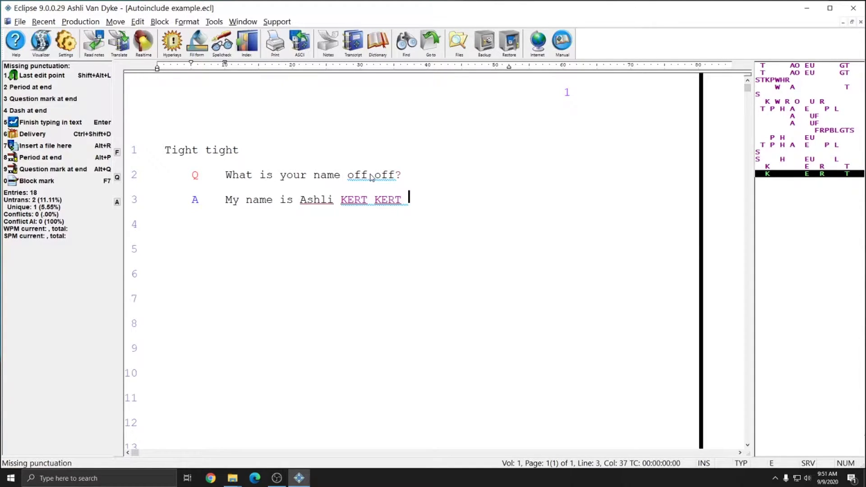
Step: List translation options for Tight tight and open its TAOEUGT dictionary definition
click(170, 152)
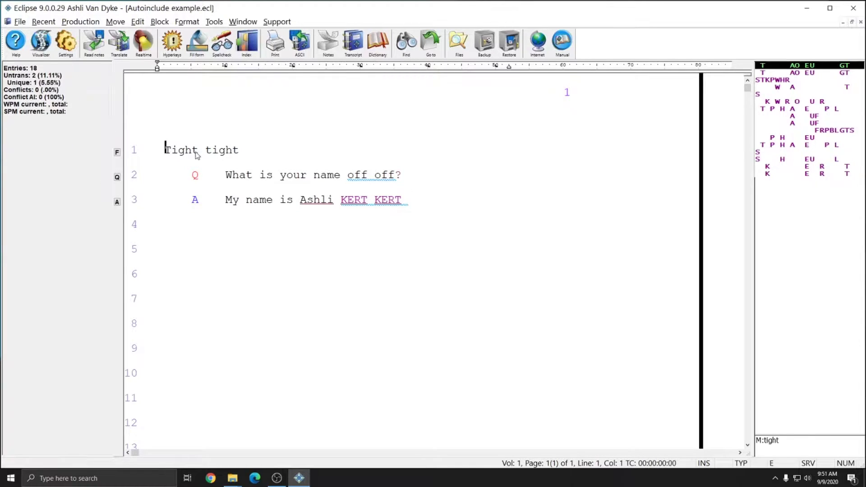
right_click(283, 147)
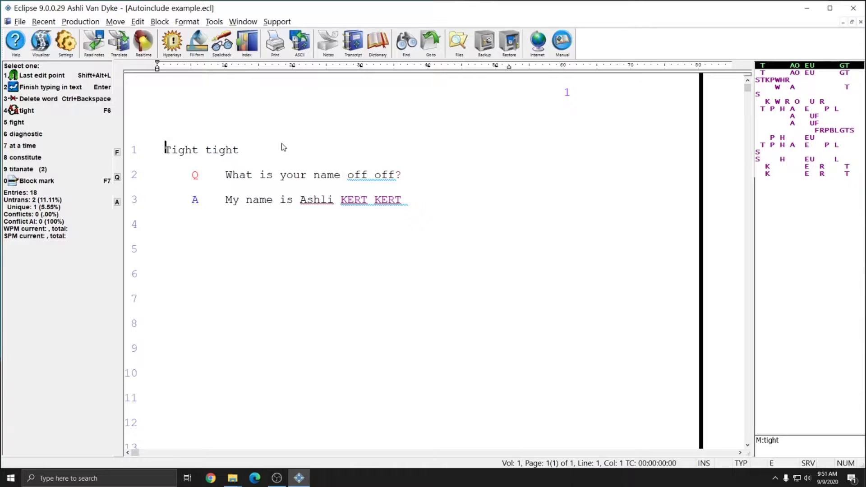
key(ctrl+g)
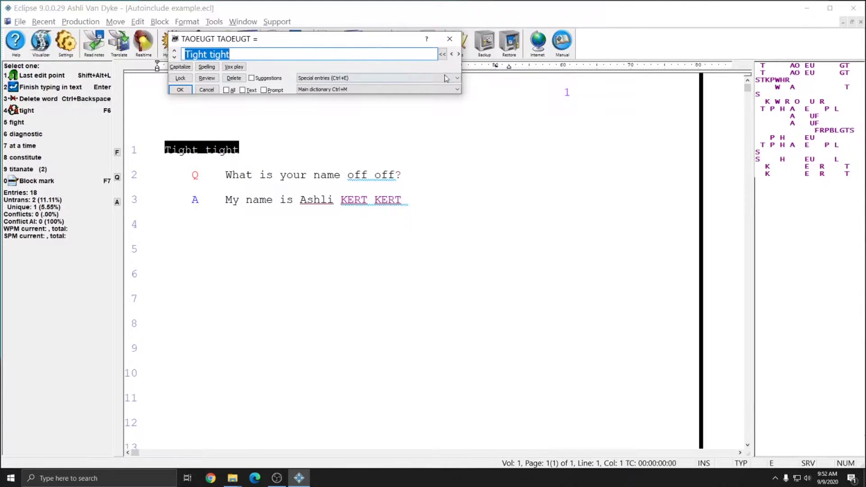
Step: Make the TAOEUGT entry an autoinclude of the Title block file
click(434, 81)
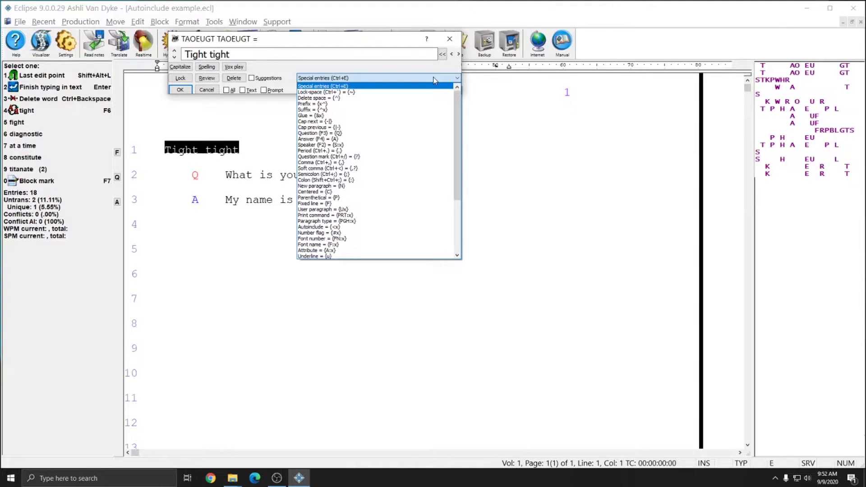
click(334, 228)
drag(297, 10, 311, 15)
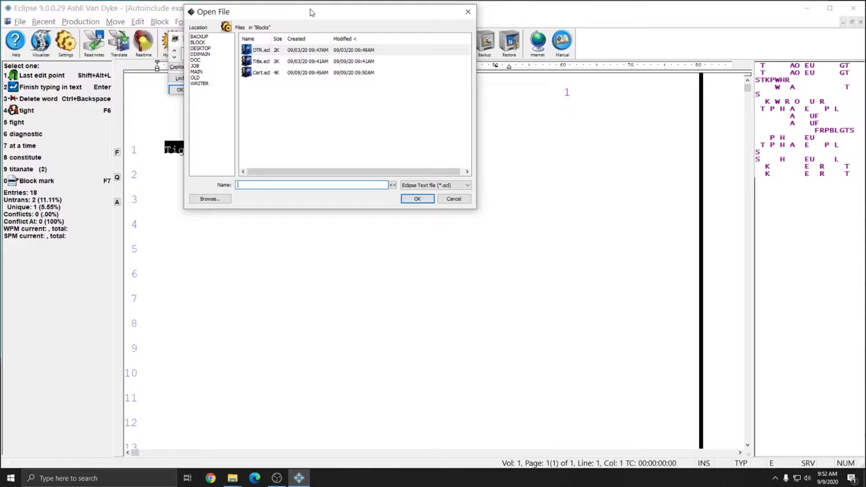
drag(312, 15, 325, 111)
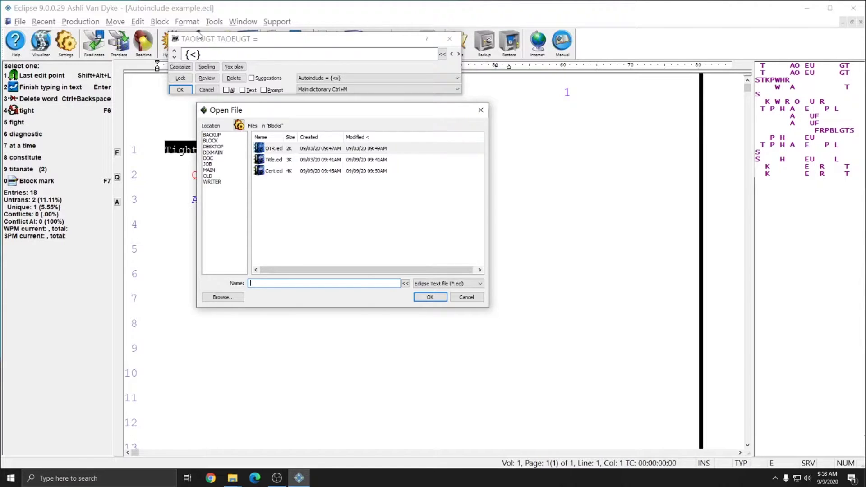
click(268, 162)
click(430, 298)
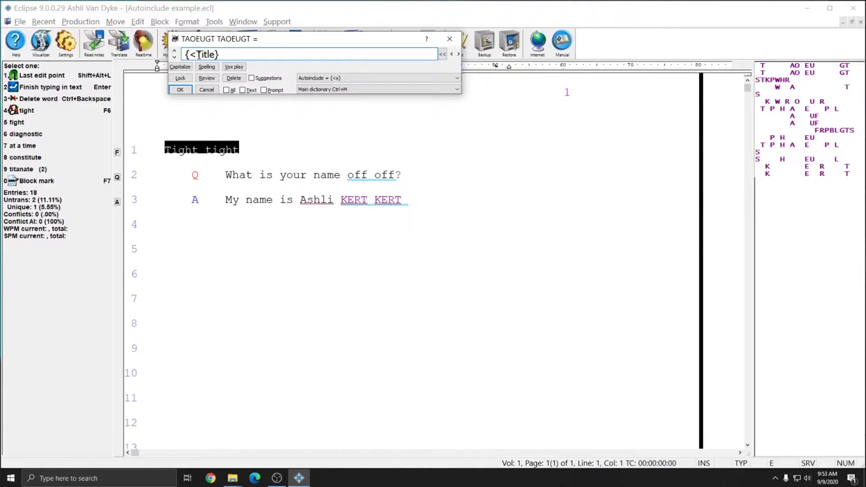
Step: Review the {<Title} entry text and save the definition to retranslate the transcript
drag(197, 54, 230, 54)
click(232, 54)
drag(197, 54, 218, 54)
click(221, 54)
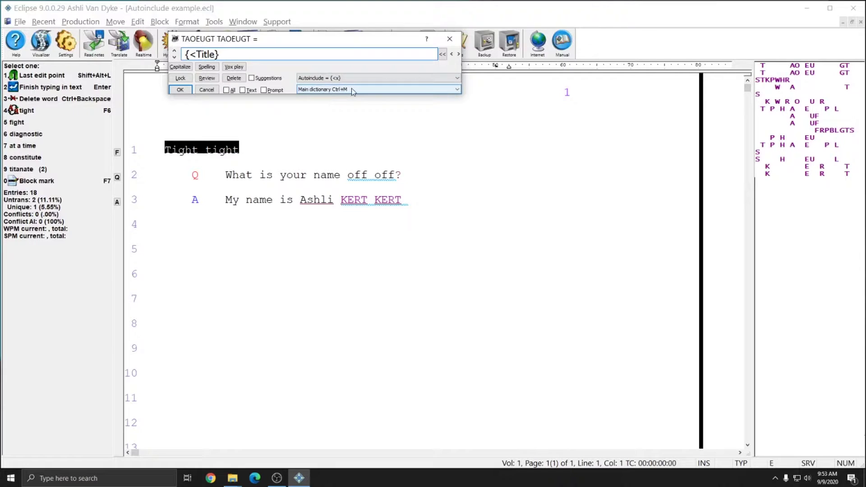
click(181, 90)
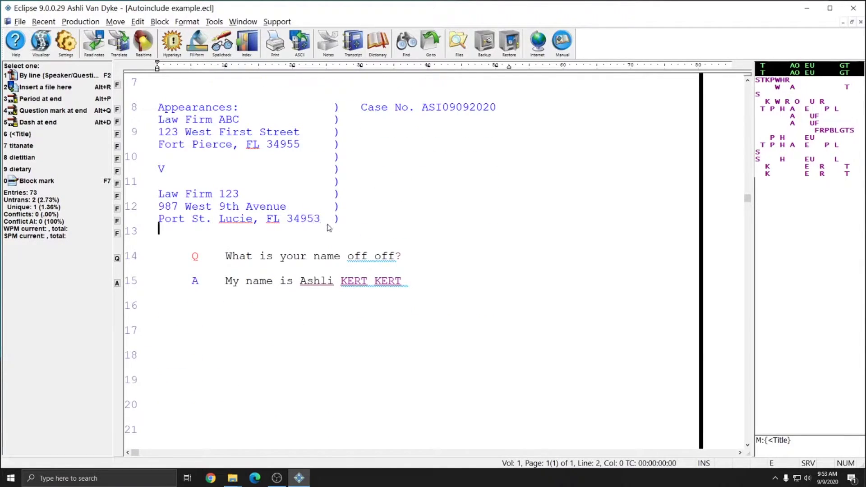
scroll(330, 229, up, 2)
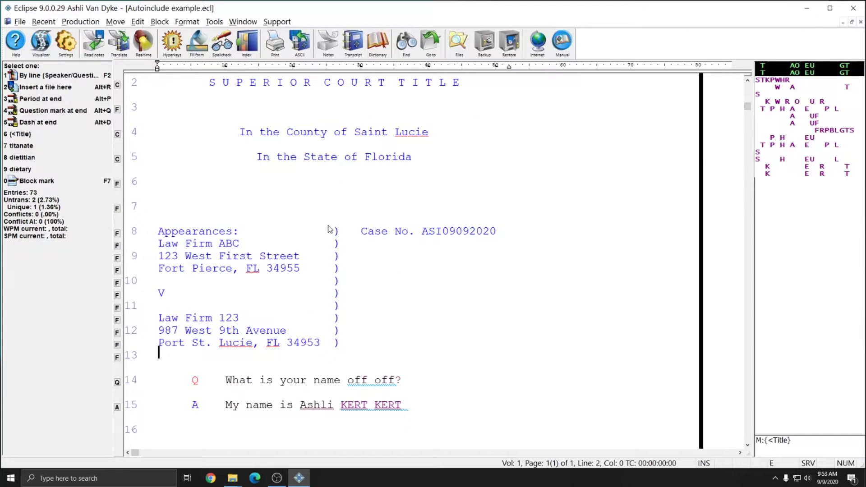
scroll(330, 229, up, 2)
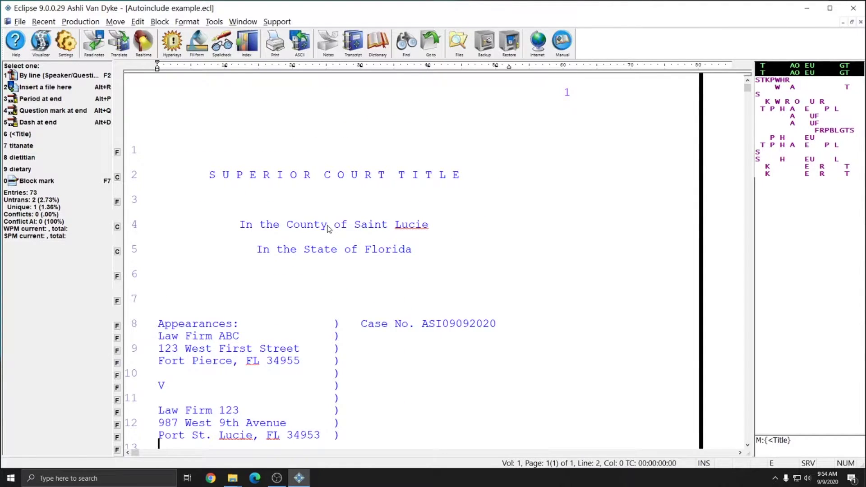
scroll(329, 229, down, 3)
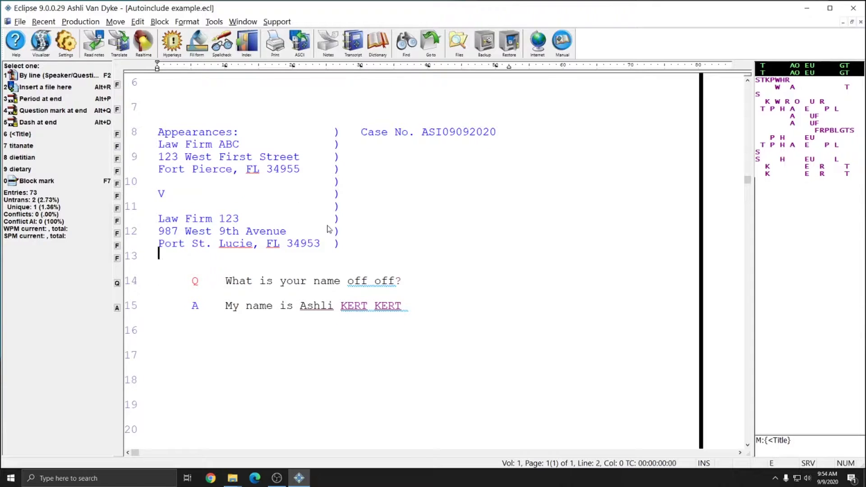
click(352, 285)
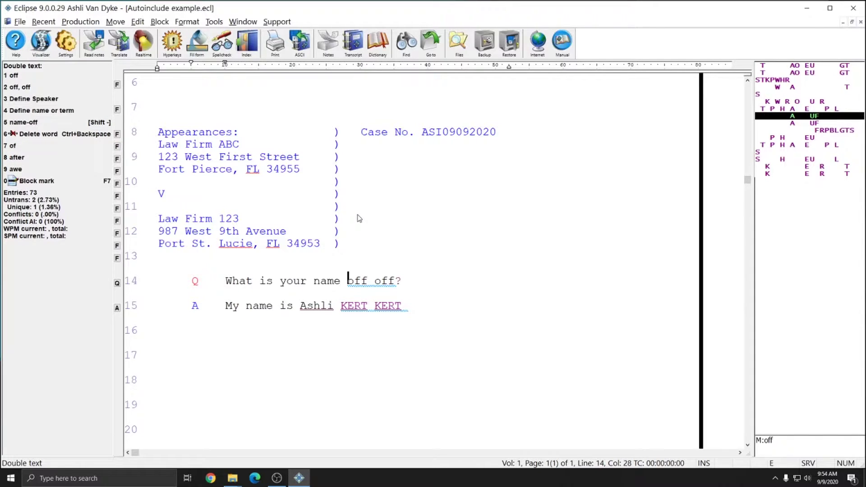
Step: Define the off off stroke as an autoinclude of the OTR block file
key(ctrl+g)
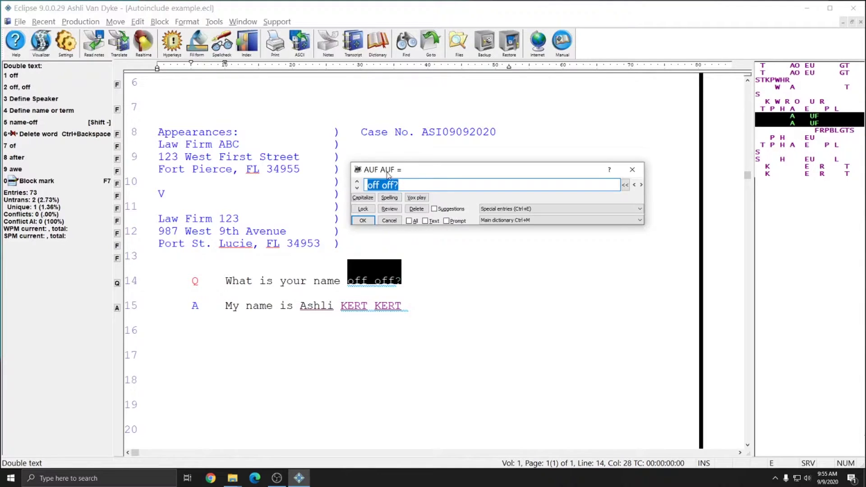
click(539, 209)
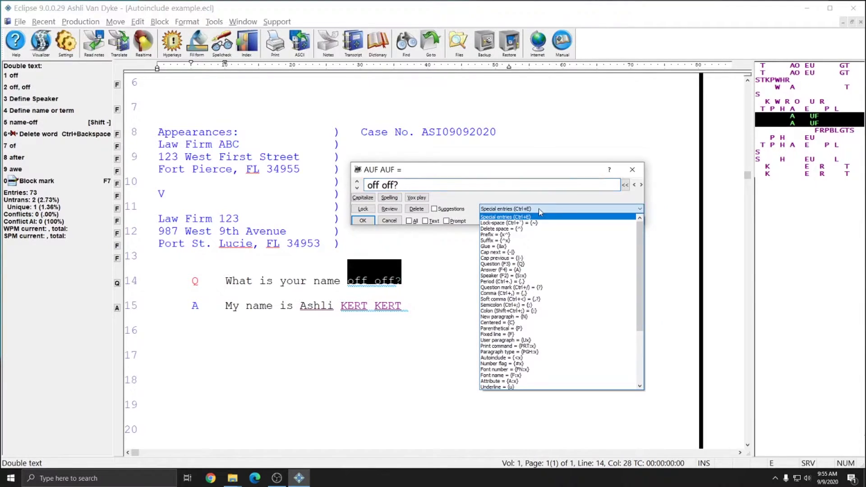
click(523, 358)
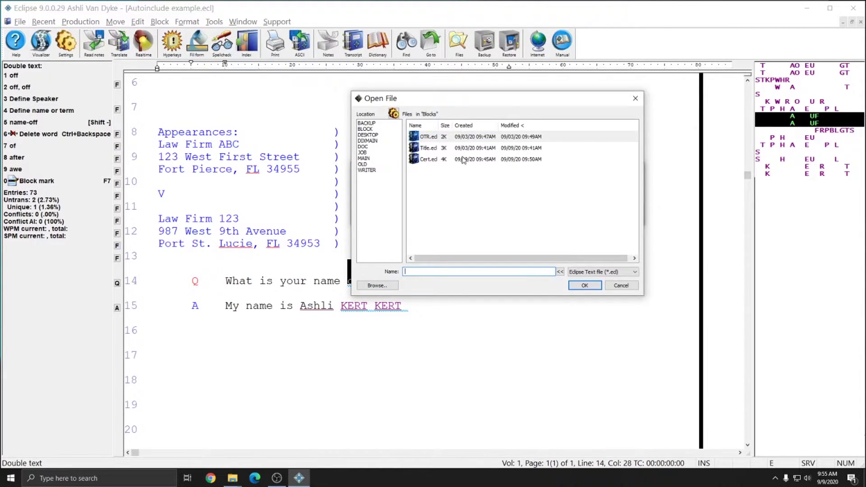
drag(403, 106, 557, 116)
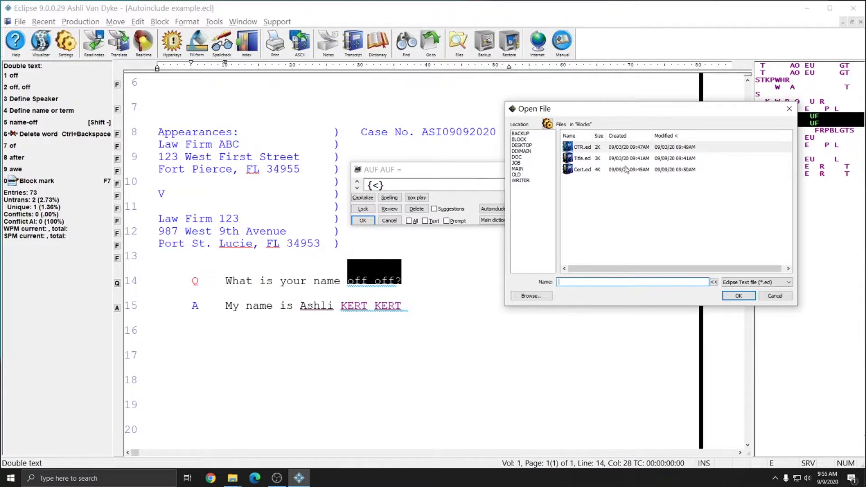
click(580, 148)
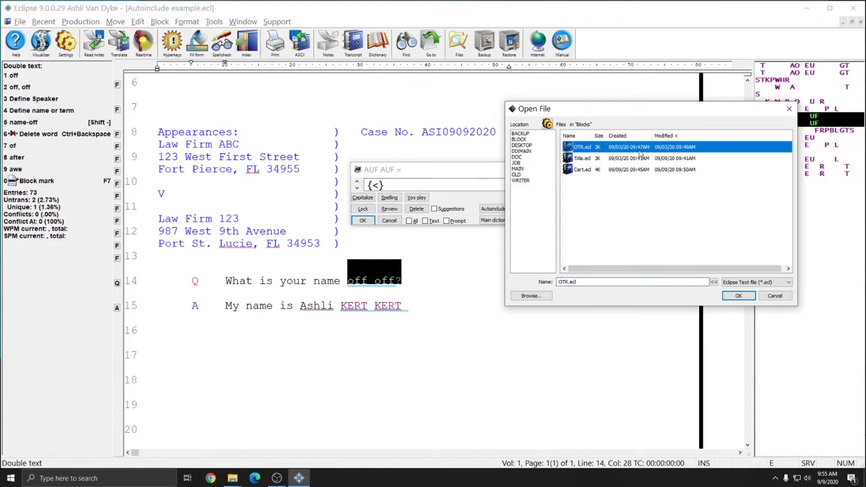
click(739, 295)
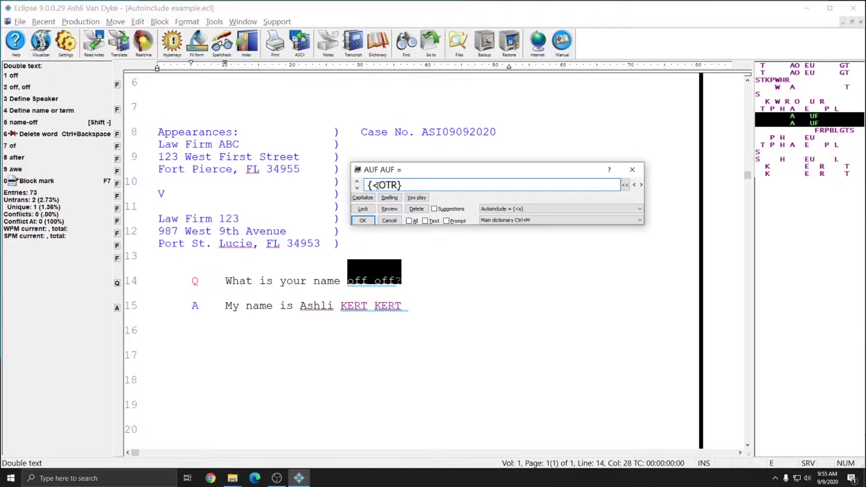
Step: Keep the main dictionary as target and save the {<OTR} definition
click(431, 187)
click(501, 220)
click(483, 222)
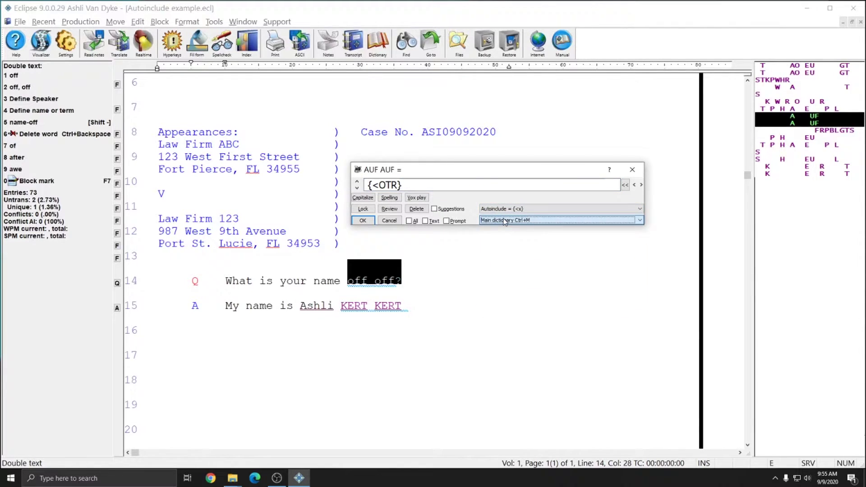
click(363, 221)
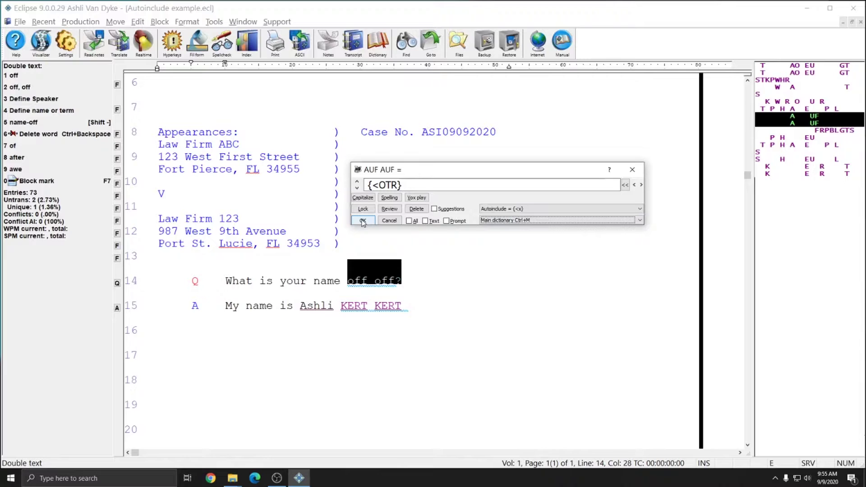
click(363, 221)
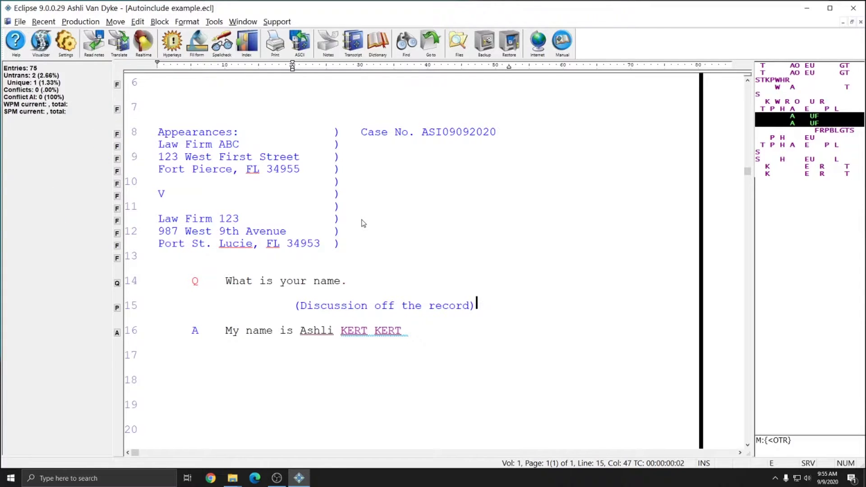
Step: End line 14 with a question mark, review the off-record line, and put the caret before KERT
key(Up)
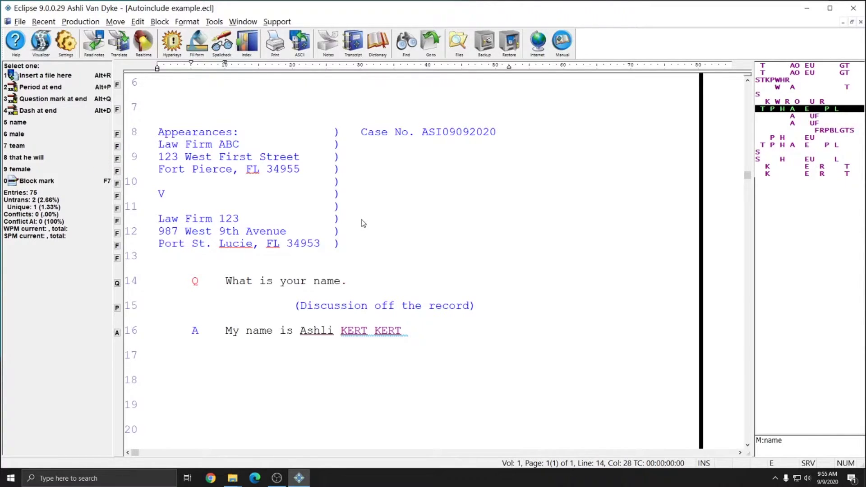
key(alt+q)
scroll(271, 169, up, 3)
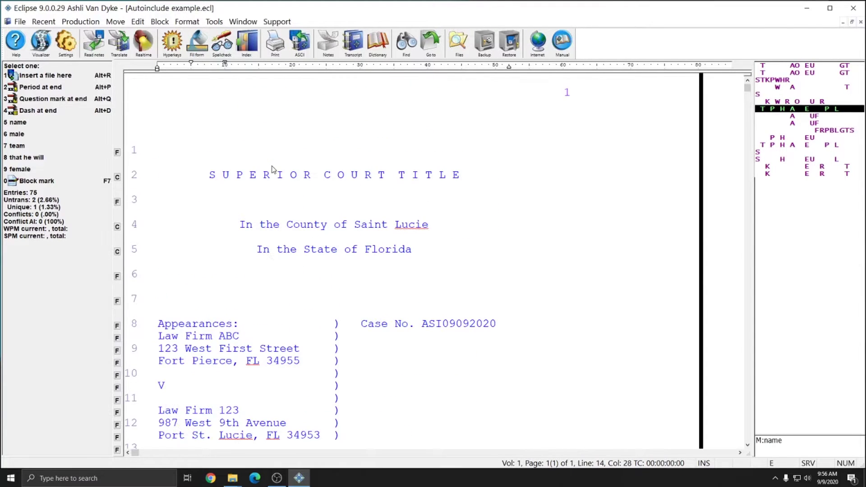
scroll(348, 256, down, 3)
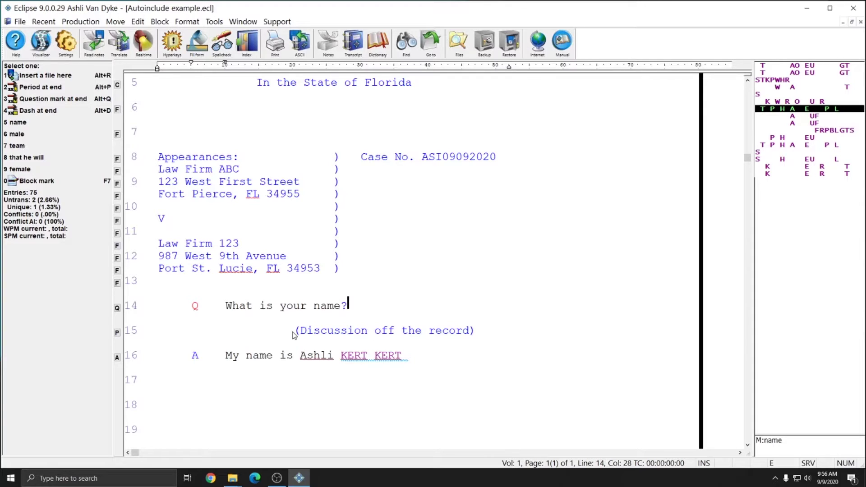
drag(294, 335, 486, 330)
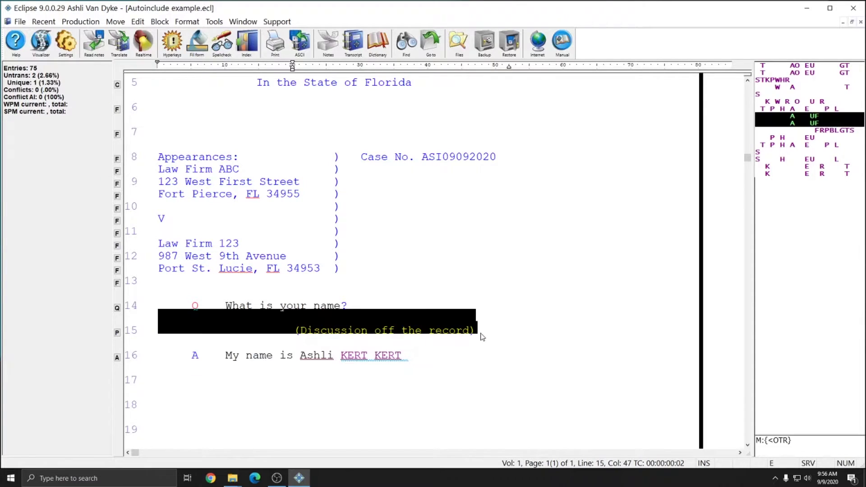
click(486, 329)
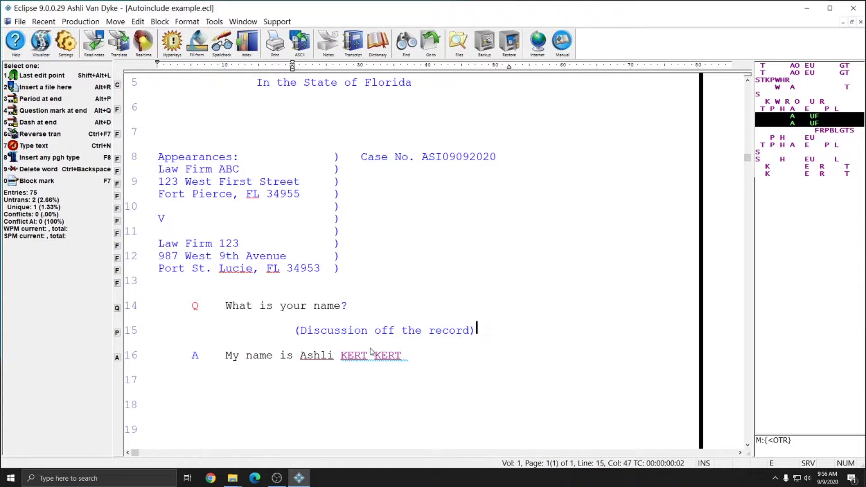
click(342, 357)
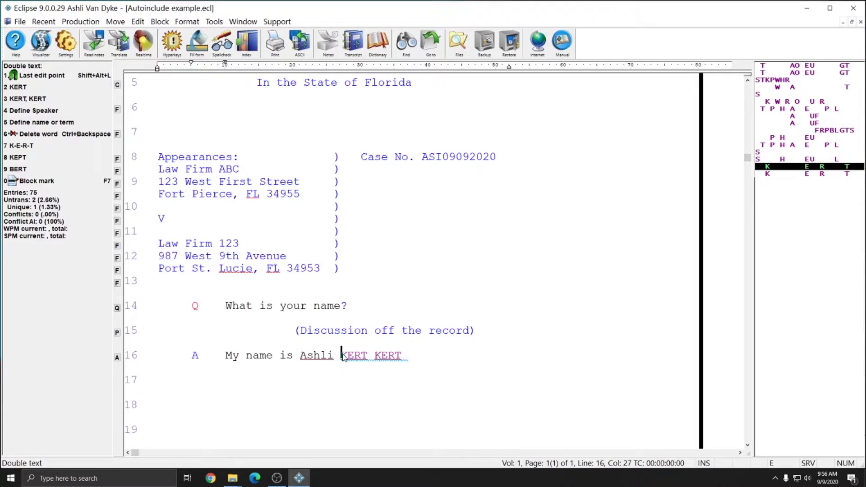
Step: Start a new dictionary definition with KERT KERT as the steno stroke outline
scroll(504, 297, down, 1)
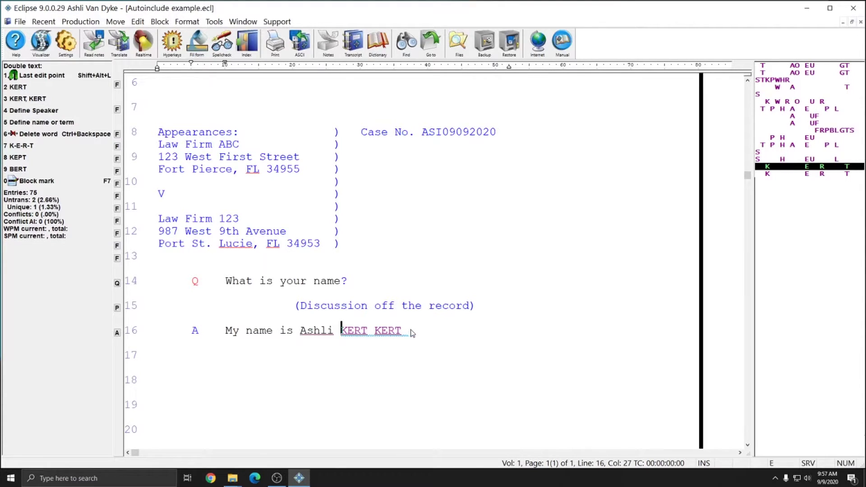
click(478, 280)
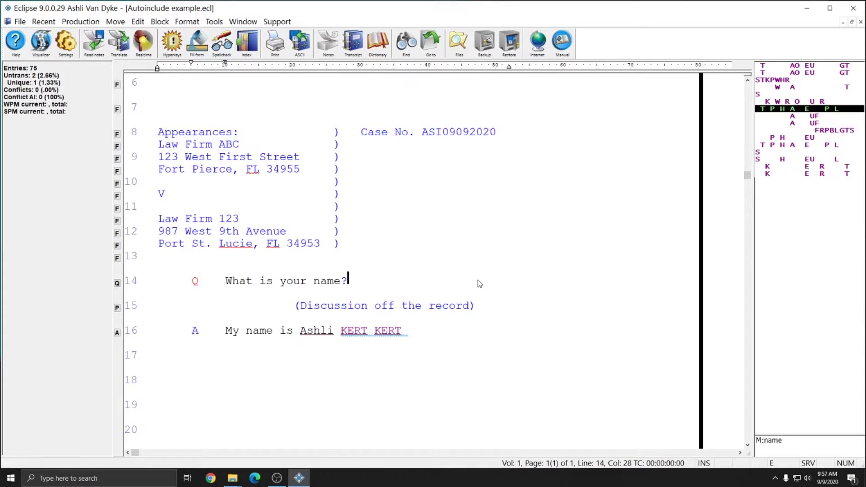
key(ctrl+d)
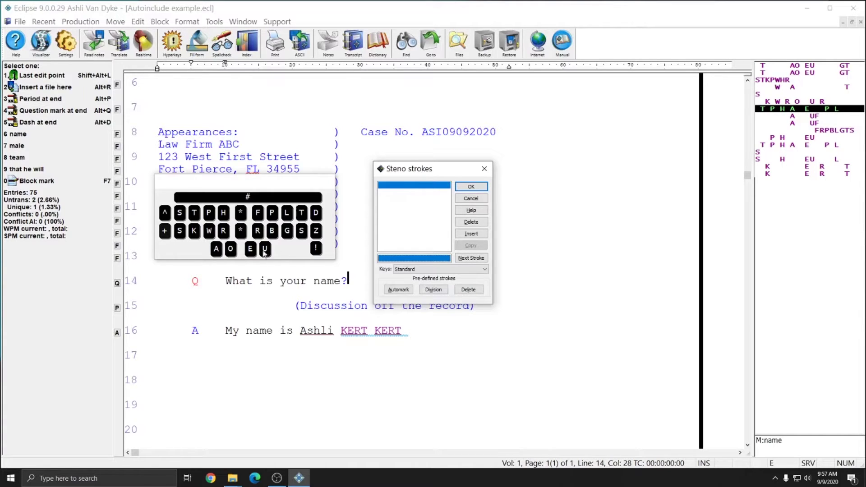
click(195, 231)
click(252, 249)
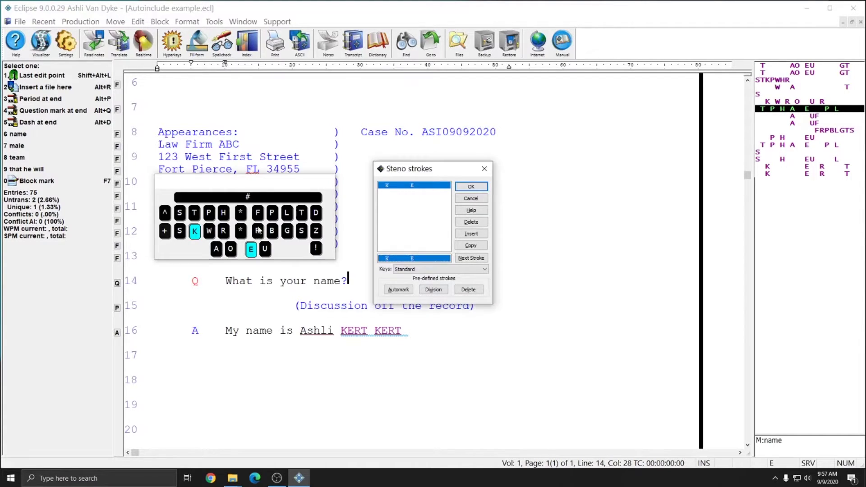
click(258, 232)
click(303, 213)
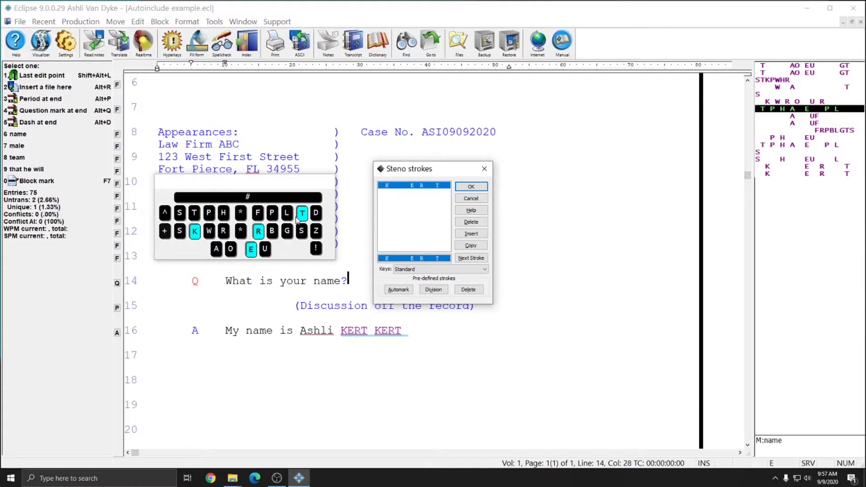
click(472, 246)
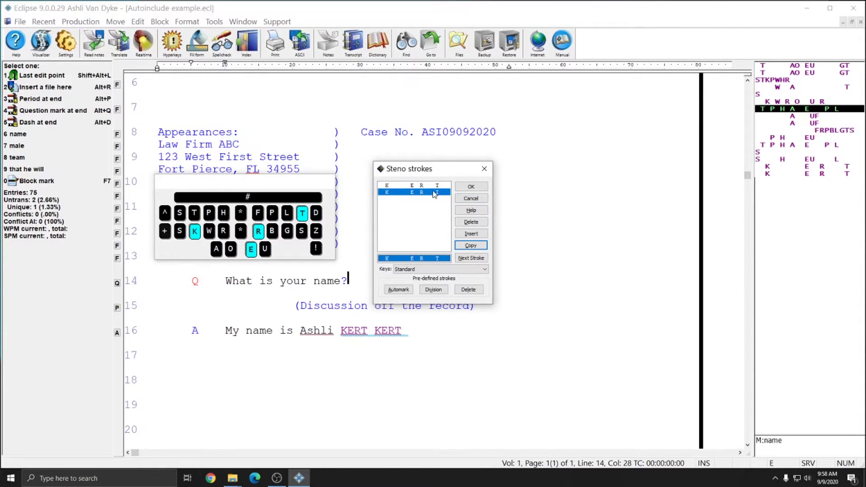
click(471, 187)
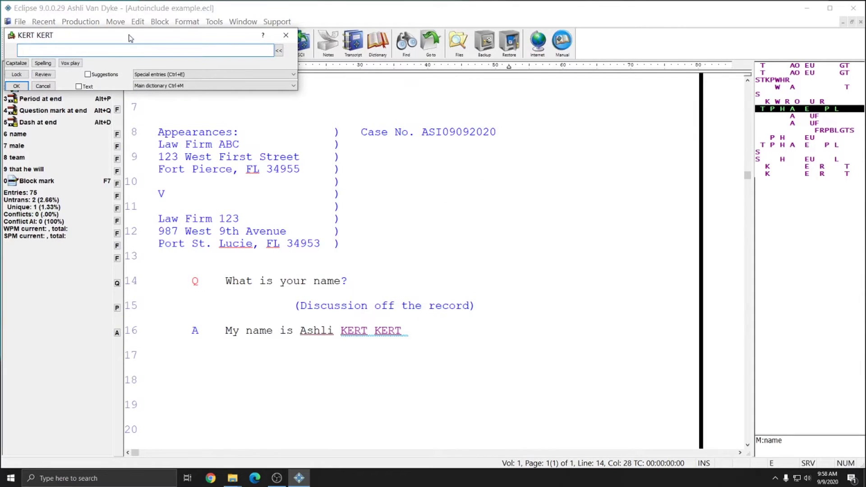
Step: Make KERT KERT an autoinclude of the Cert block file and save it
drag(130, 36, 437, 135)
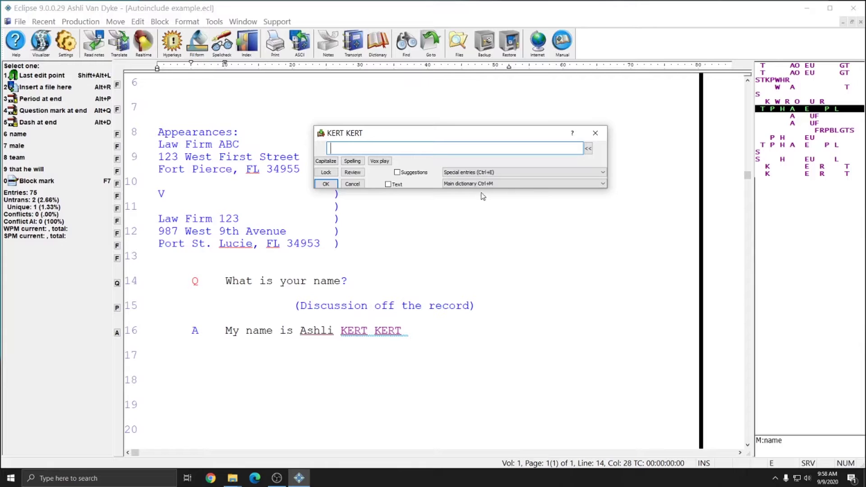
click(488, 172)
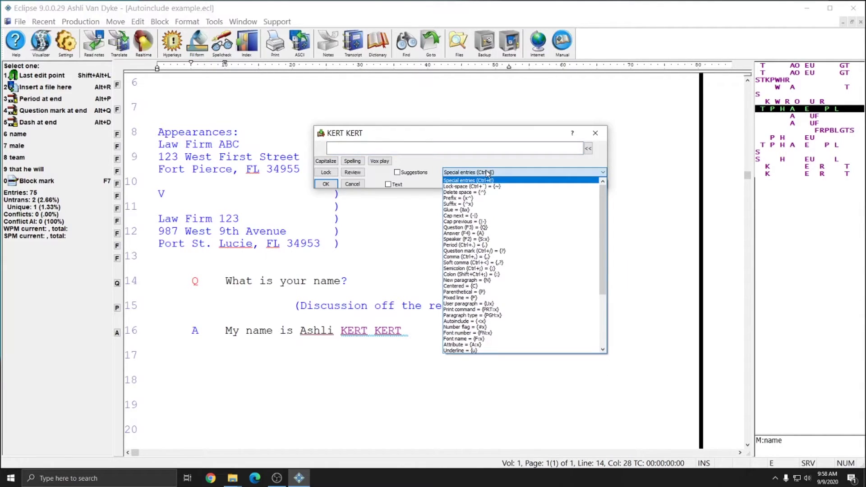
click(460, 322)
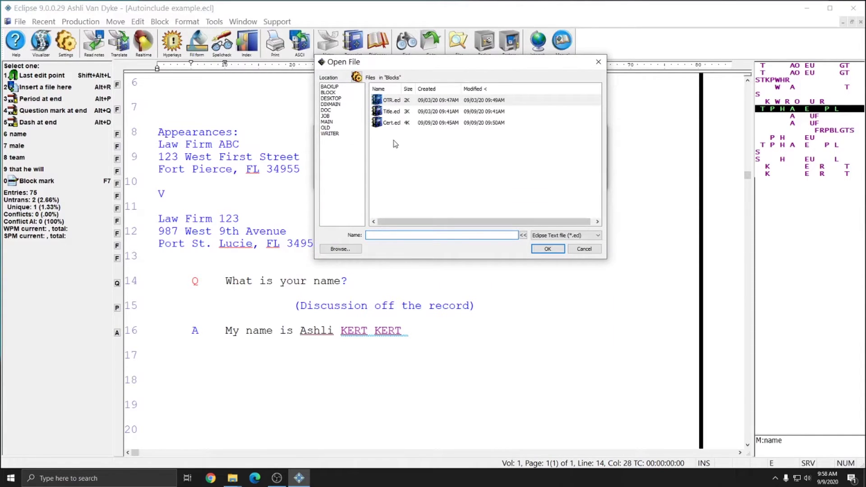
double_click(386, 124)
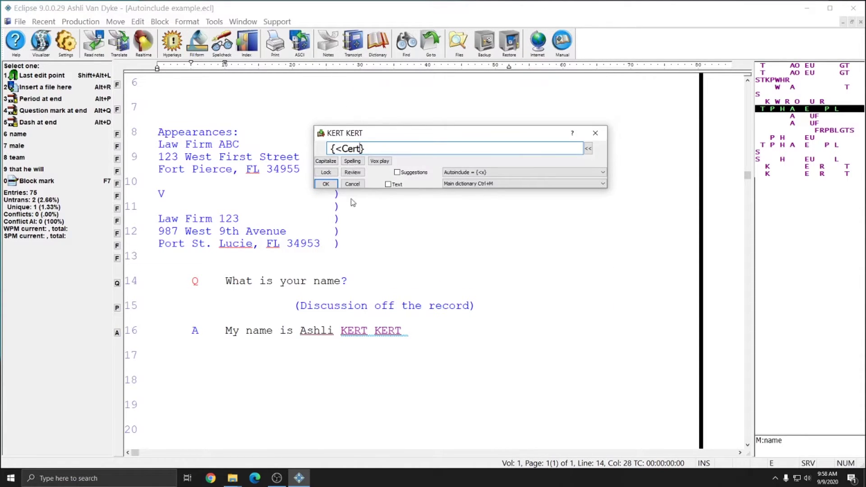
click(325, 185)
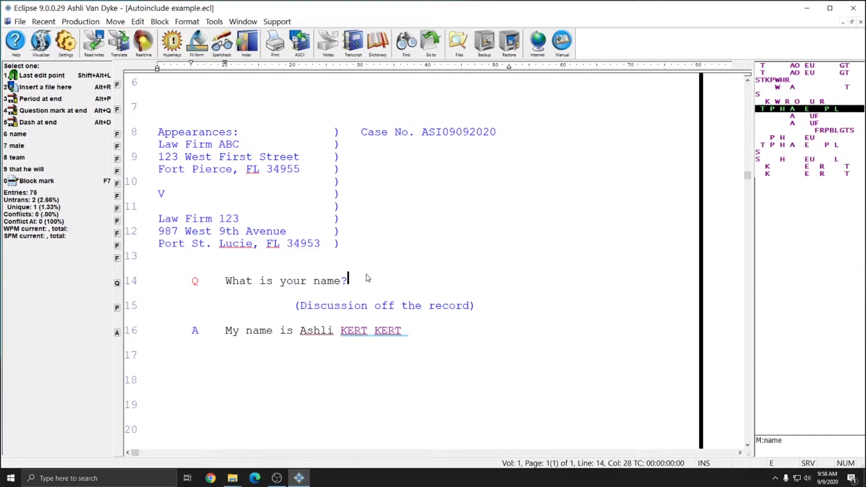
click(439, 332)
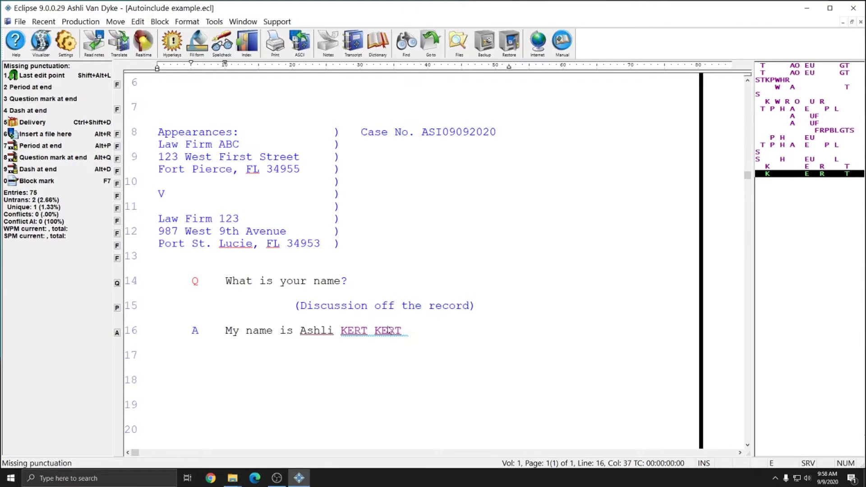
click(343, 333)
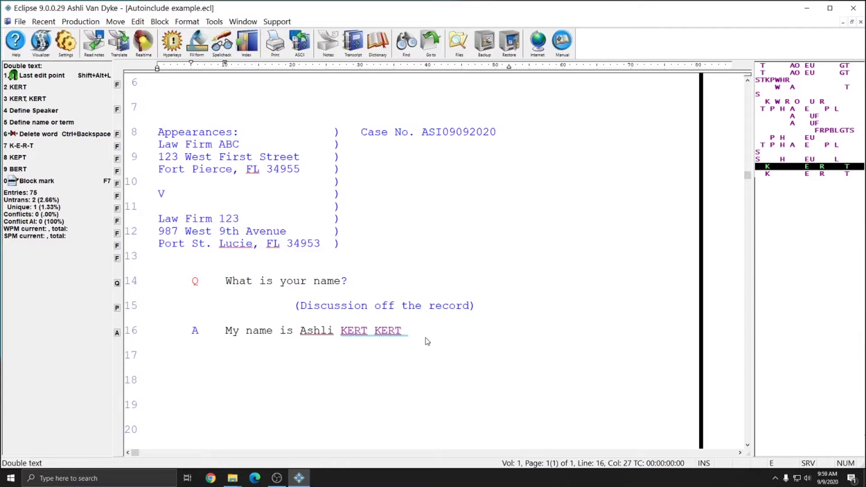
click(378, 43)
click(354, 289)
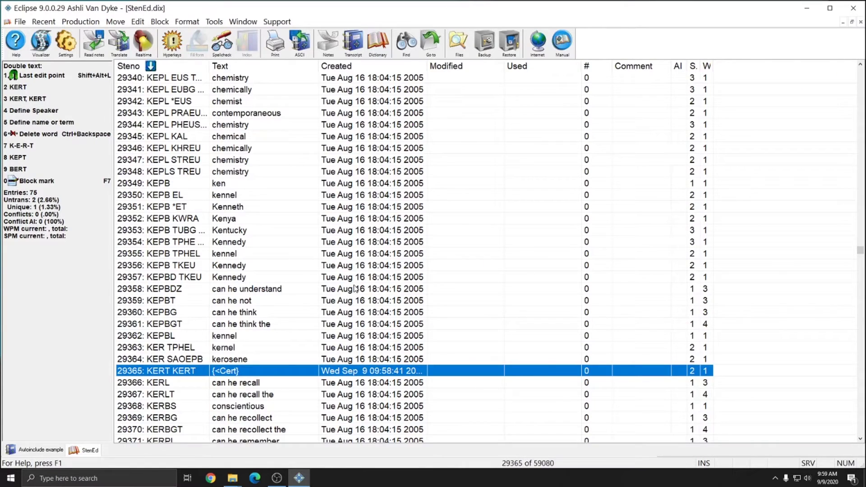
click(247, 373)
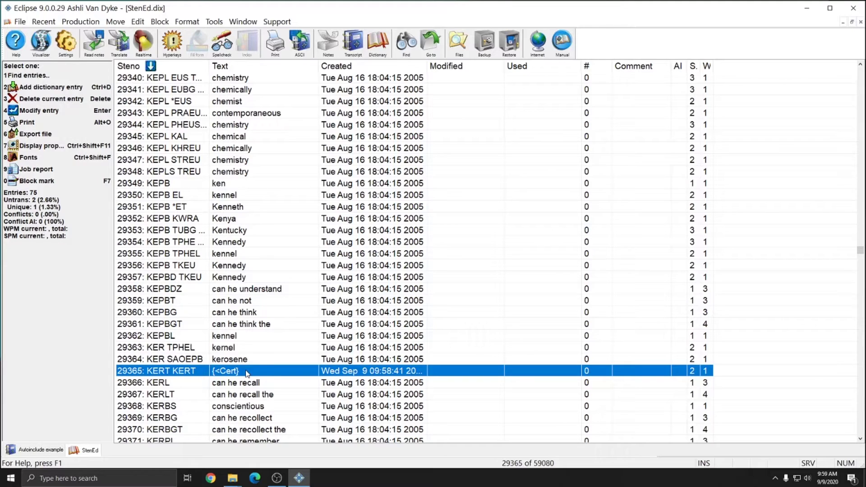
key(Escape)
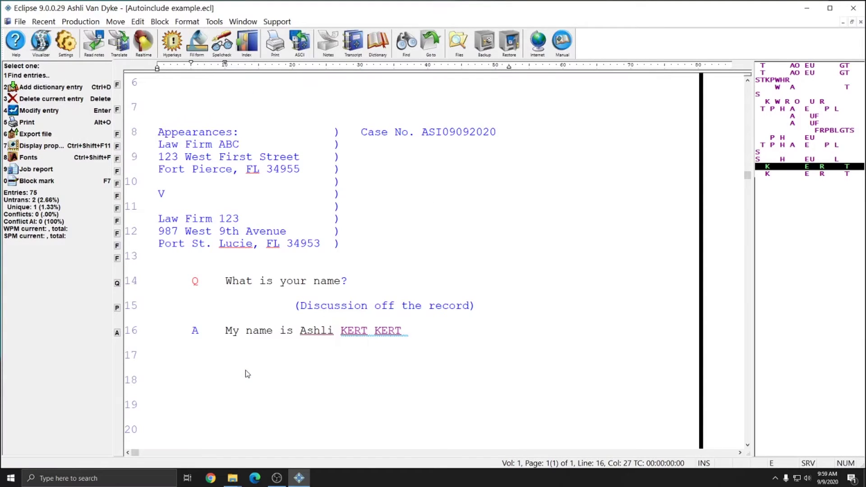
Step: Mark and unmark the off-the-record line and KERT KERT, then close the Autoinclude example transcript
scroll(402, 287, up, 5)
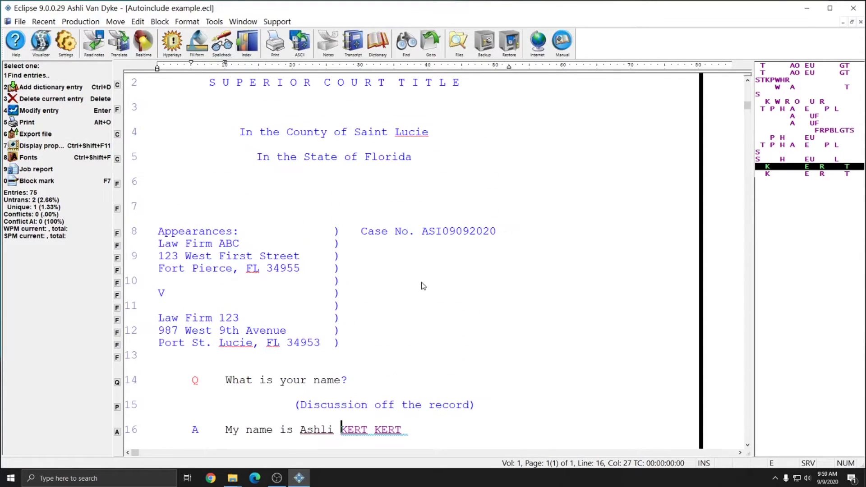
scroll(300, 153, down, 5)
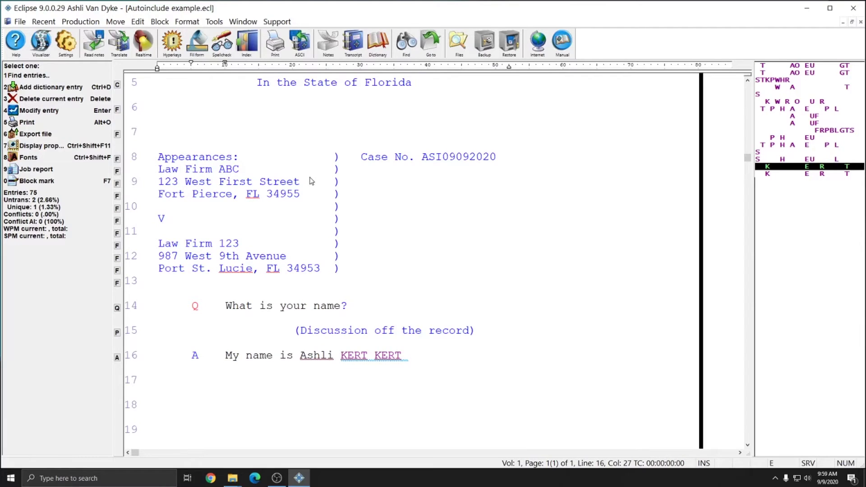
drag(292, 334, 491, 338)
click(490, 332)
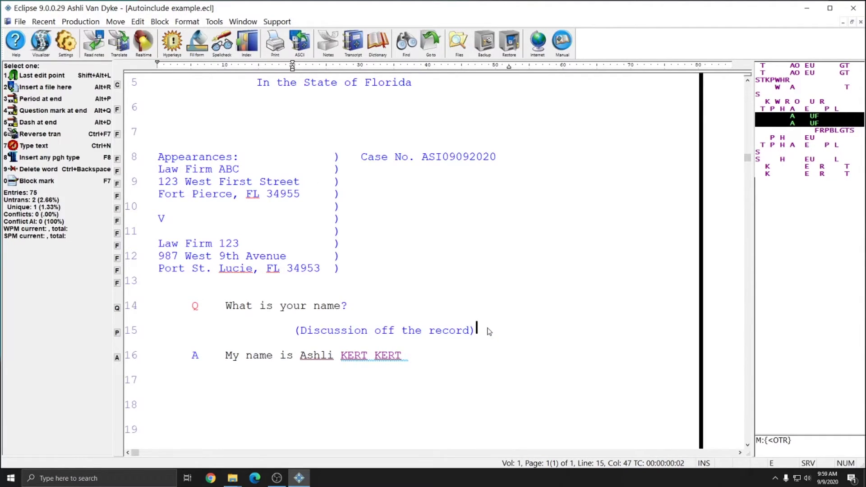
drag(342, 357, 416, 356)
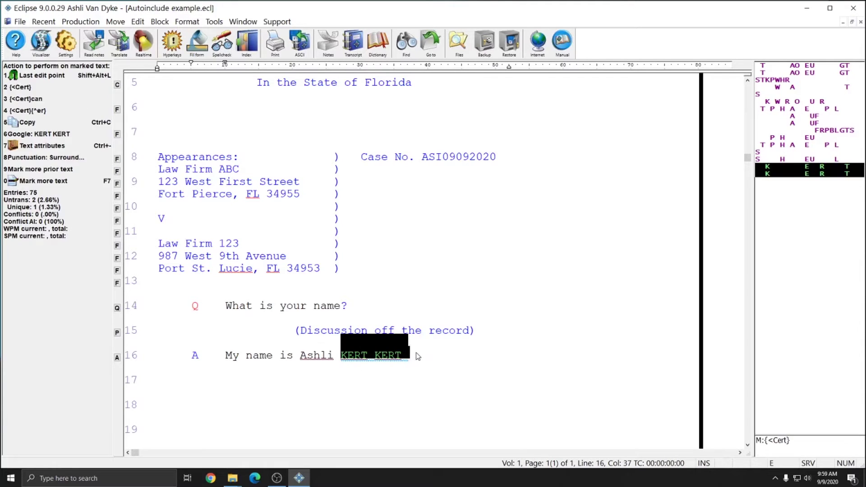
click(436, 362)
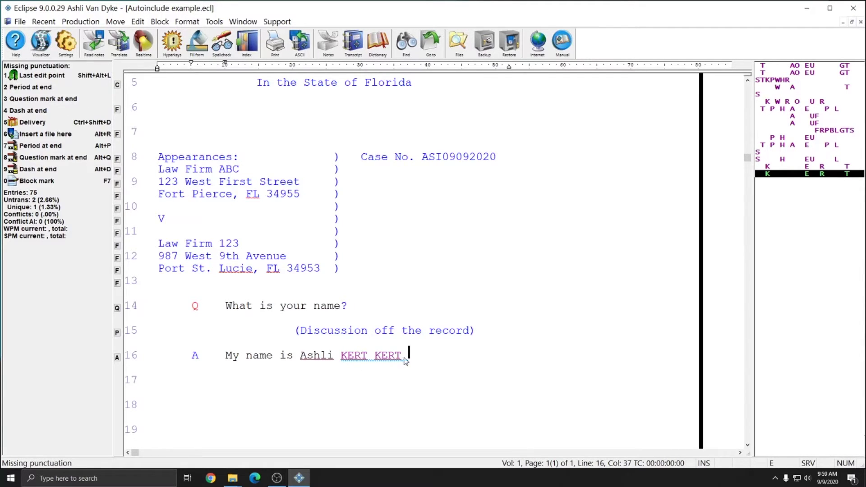
drag(344, 357, 413, 356)
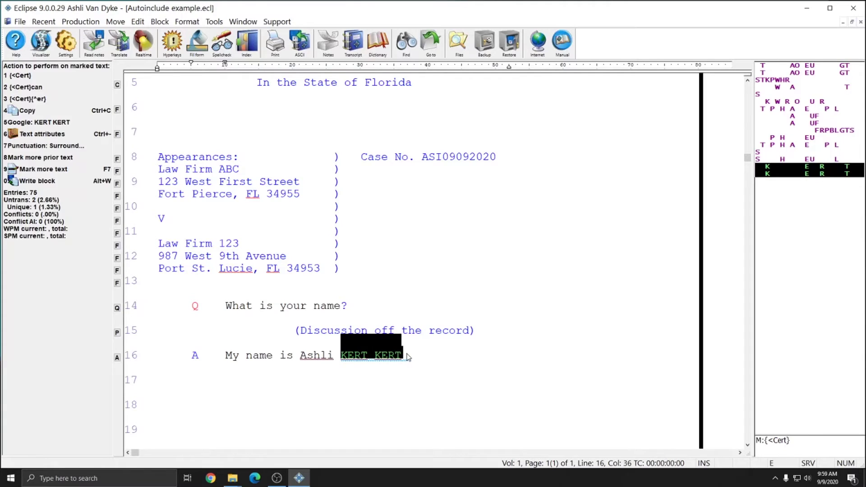
click(416, 361)
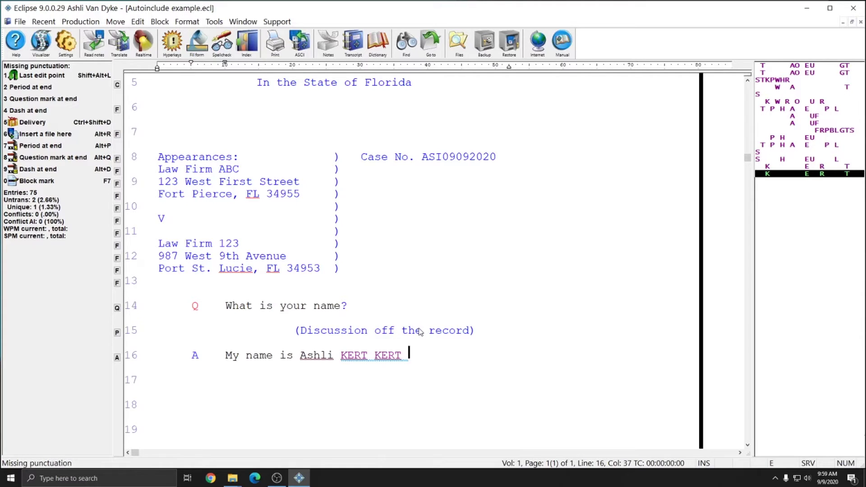
key(ctrl+F4)
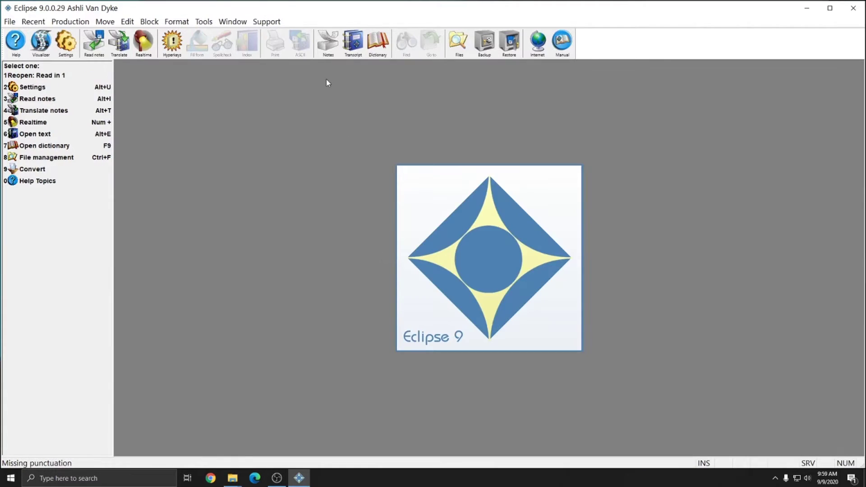
Step: Translate the Autoinclude example.not notes, retranslating over the existing job
click(328, 51)
click(396, 167)
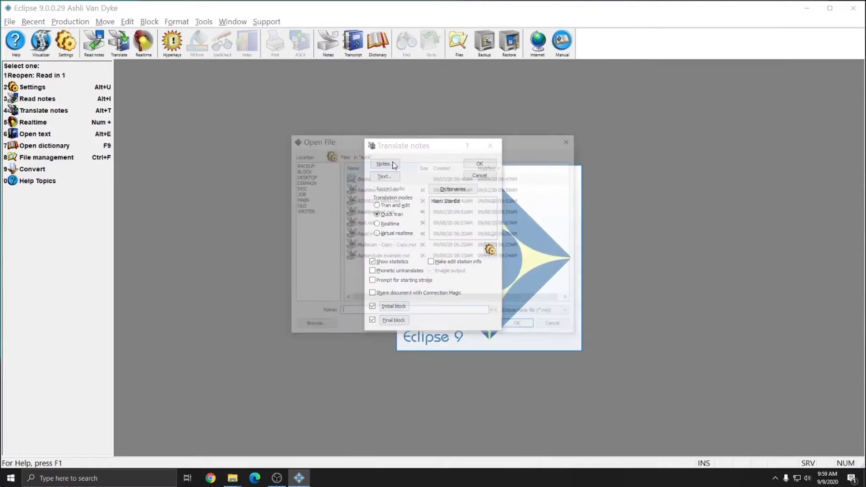
double_click(378, 257)
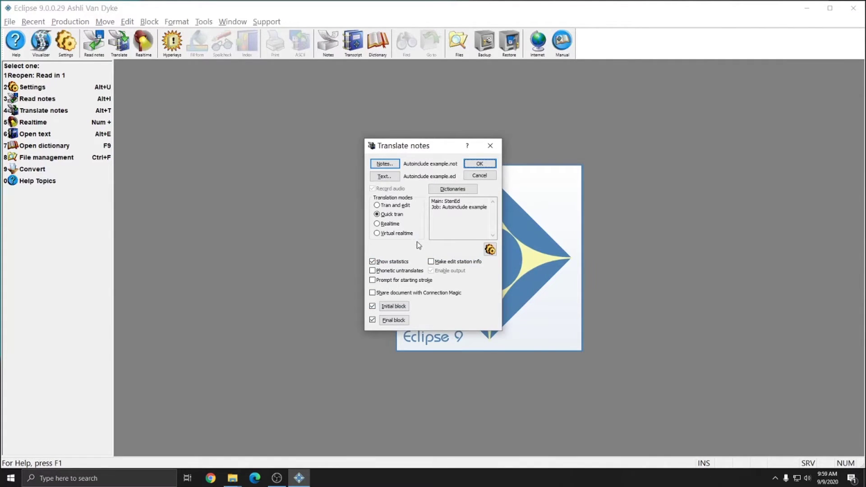
click(490, 162)
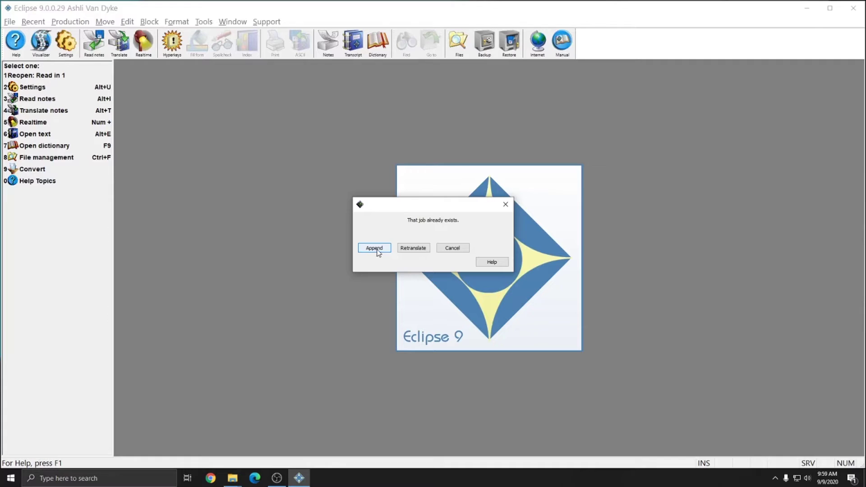
click(415, 248)
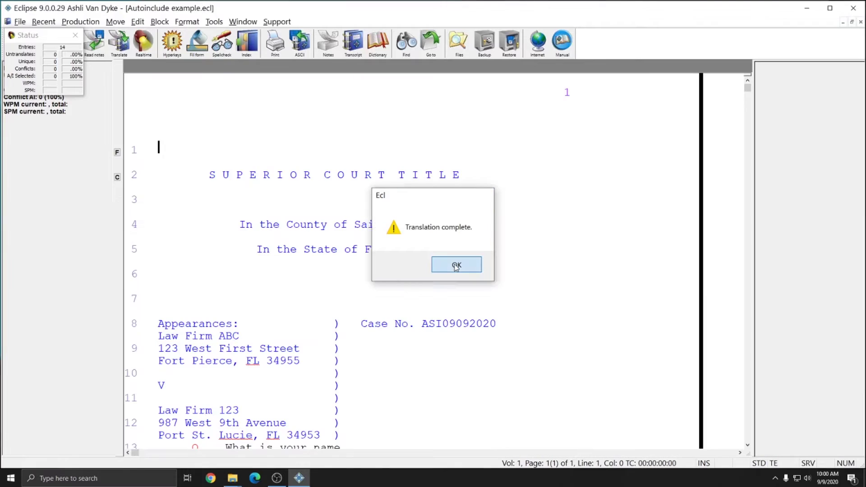
Step: Acknowledge Translation complete and check the off-the-record parenthetical on line 14
click(456, 266)
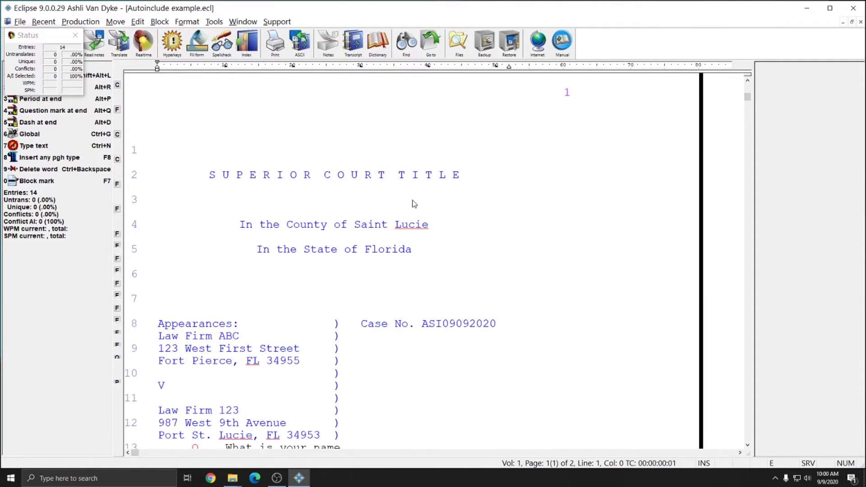
scroll(277, 190, down, 3)
drag(281, 261, 484, 257)
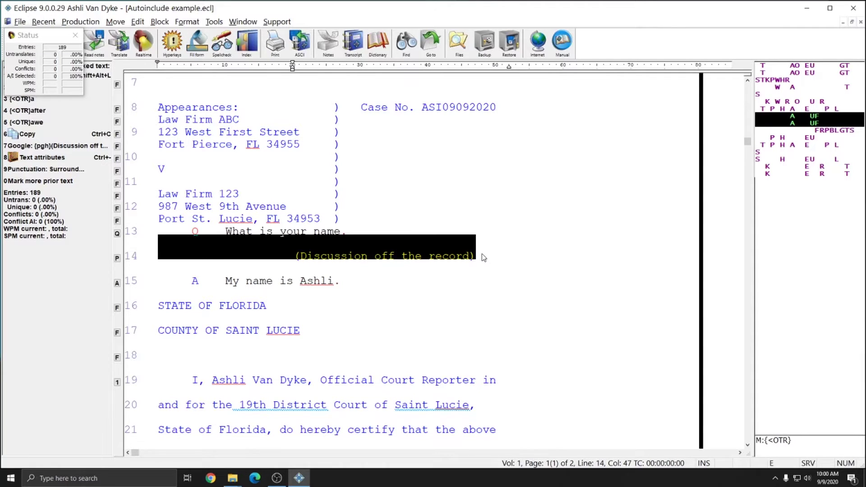
scroll(260, 275, down, 1)
click(206, 272)
Step: Scroll up and down through the certificate pages to review them
scroll(190, 273, down, 6)
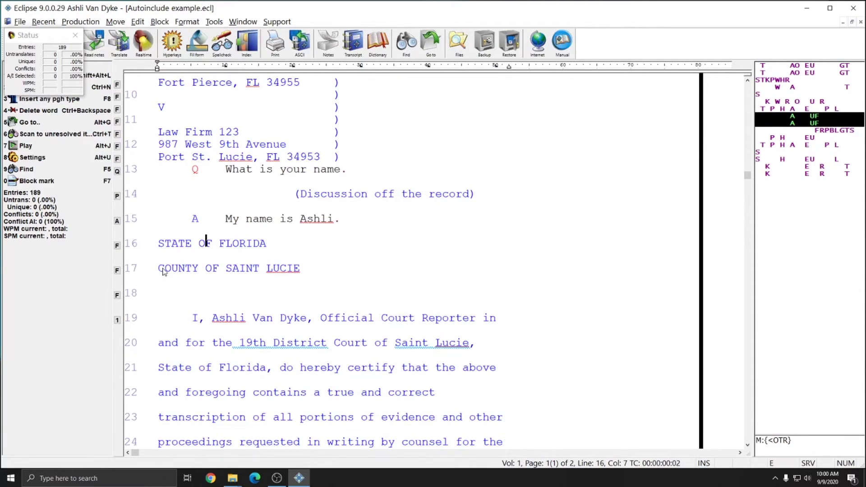
scroll(163, 272, down, 2)
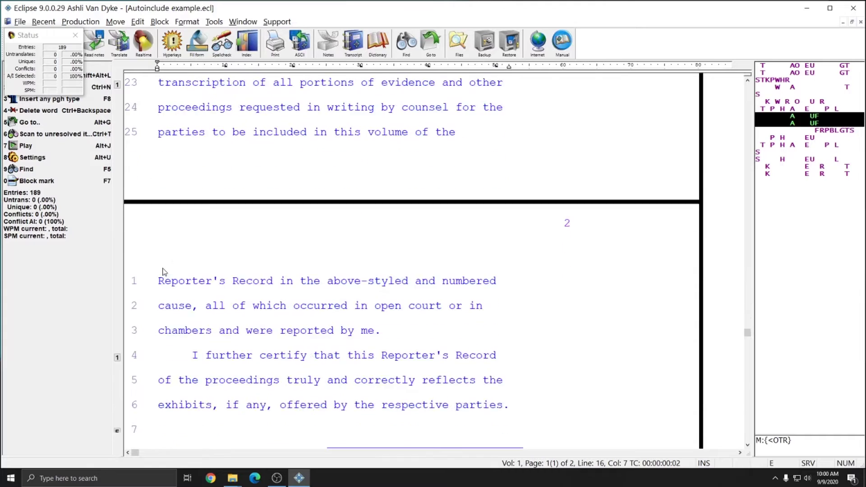
scroll(161, 275, up, 8)
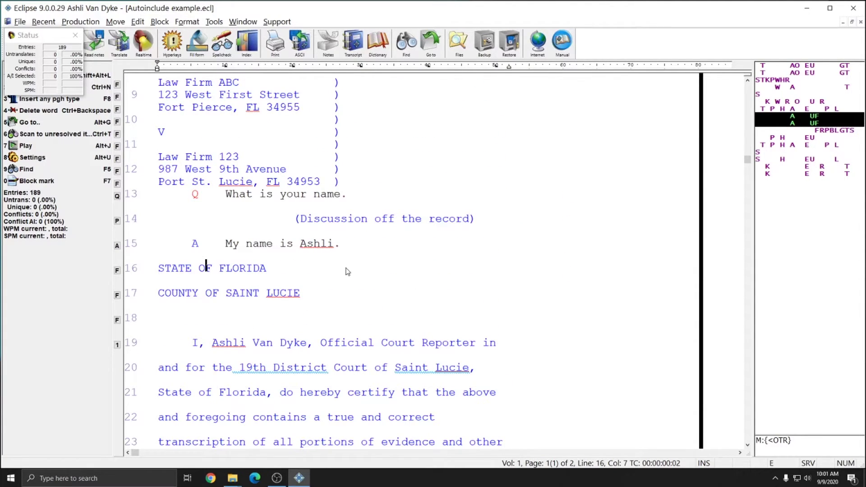
scroll(347, 271, up, 2)
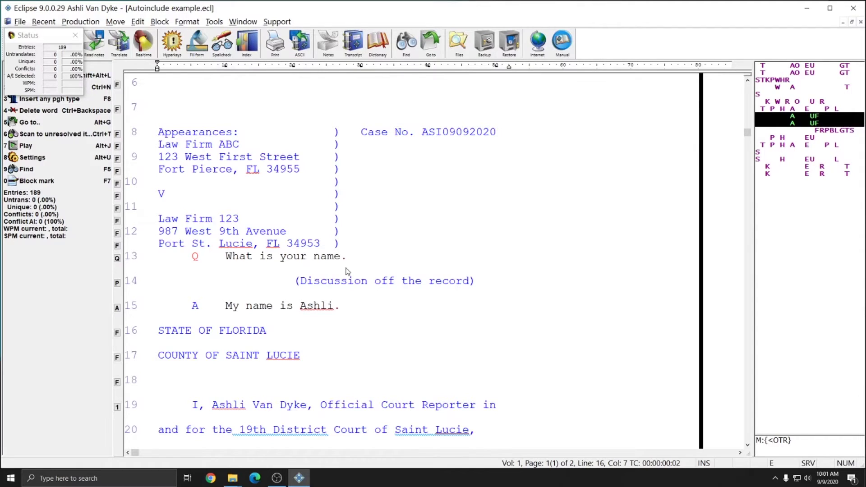
scroll(474, 236, up, 3)
scroll(474, 294, down, 3)
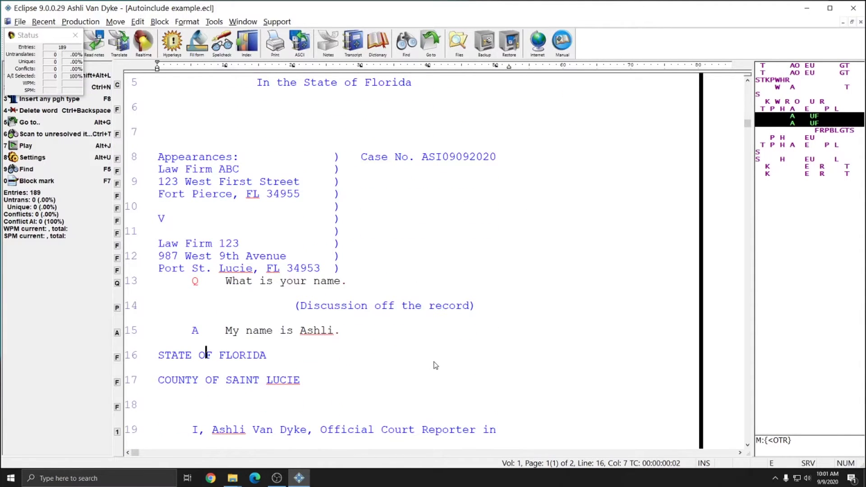
scroll(436, 365, down, 5)
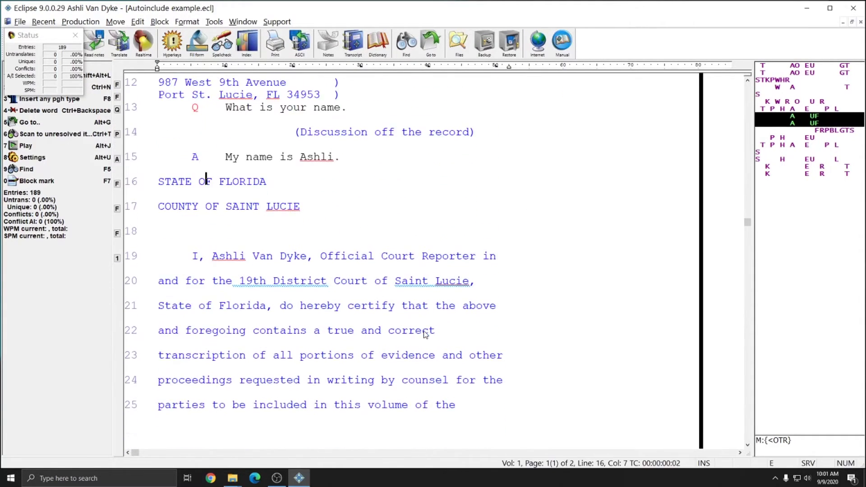
scroll(426, 334, down, 6)
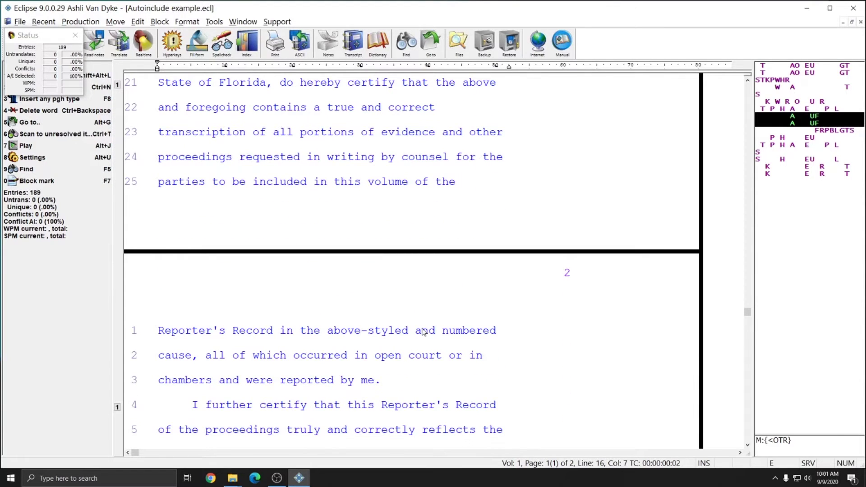
scroll(423, 332, up, 8)
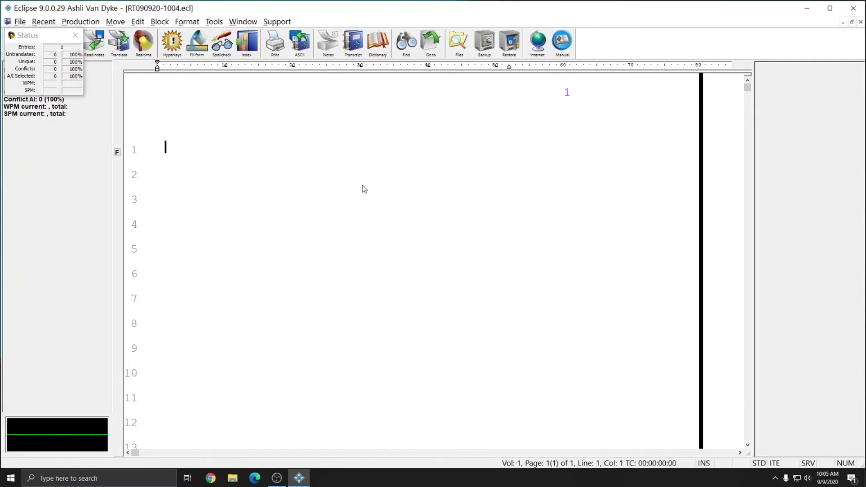
Step: Write the Title stroke 'tight' in realtime and bring in the full Title caption block
text(tight)
key(ctrl+Return)
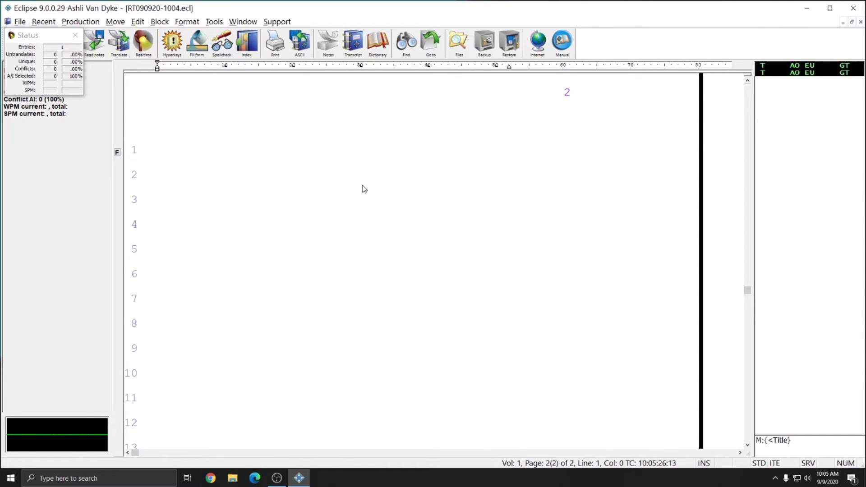
key(F2)
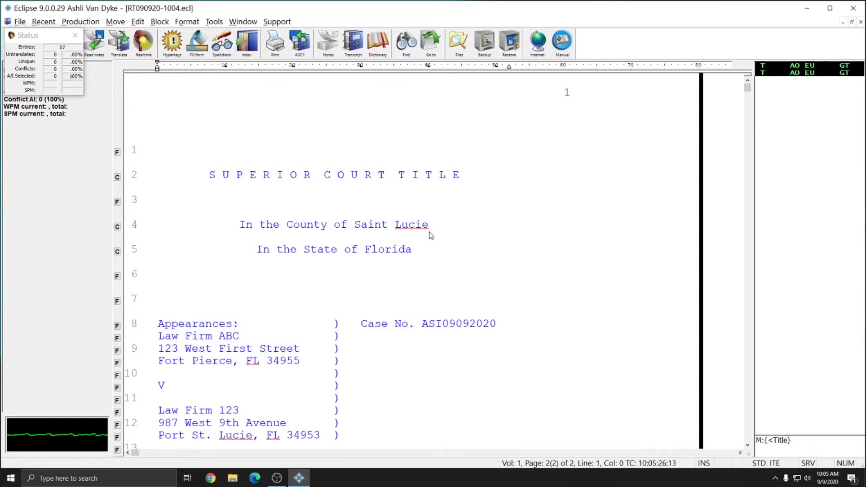
scroll(431, 235, down, 7)
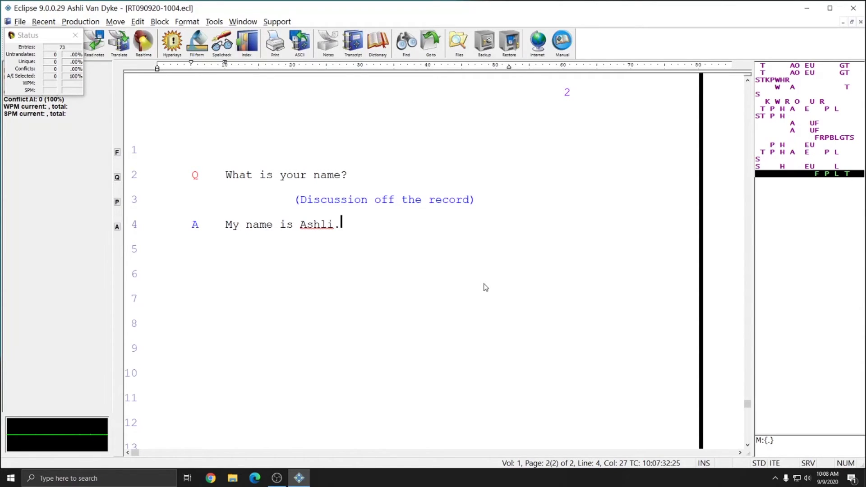
Step: Write the KERT stroke to auto-include the Saint Lucie County, Florida reporter's certificate on page 3
text(KERT)
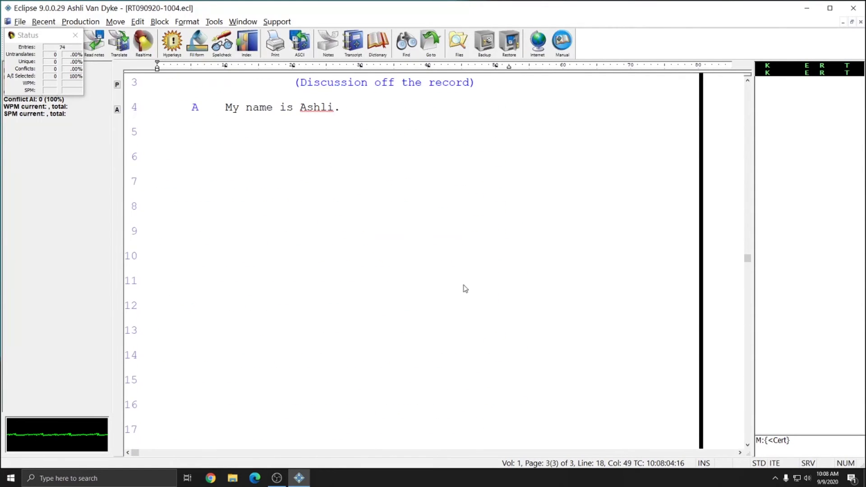
click(335, 252)
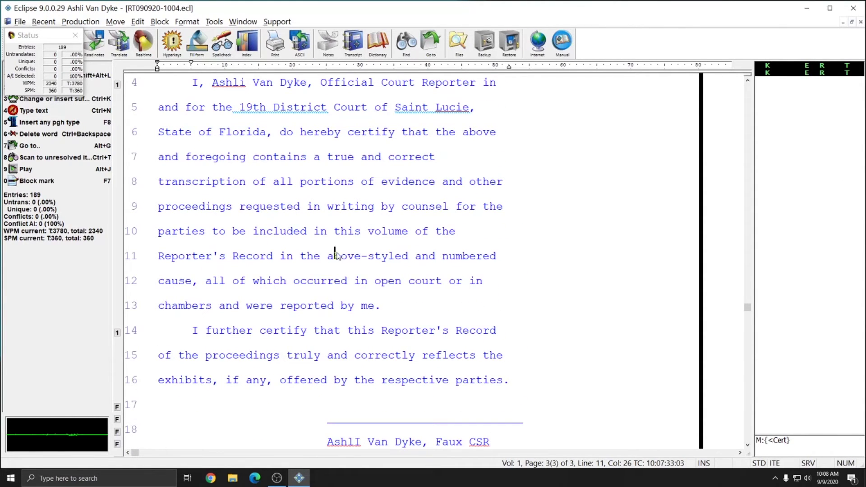
scroll(336, 251, up, 5)
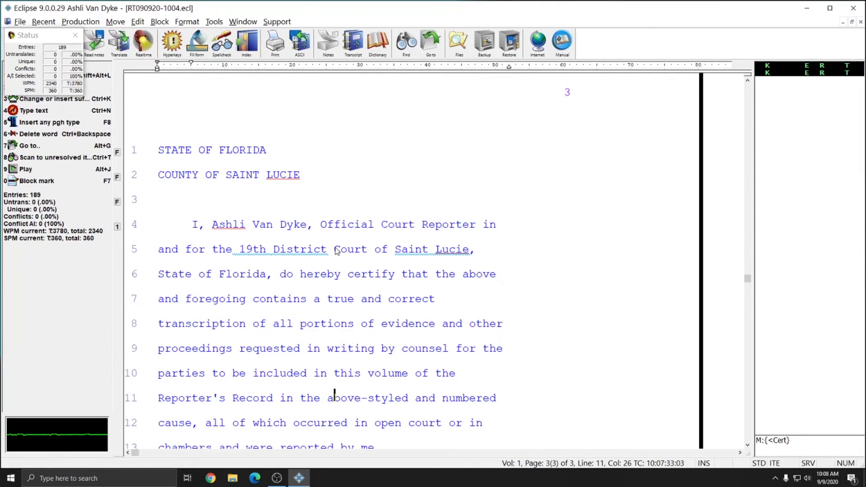
Step: Check the question on page 2 and the page 1 caption, ending before the off-the-record parenthetical
click(287, 179)
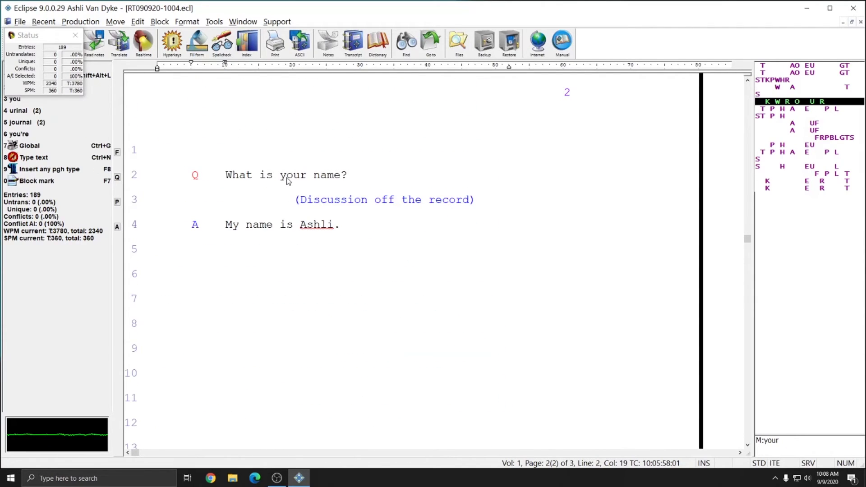
scroll(293, 188, up, 10)
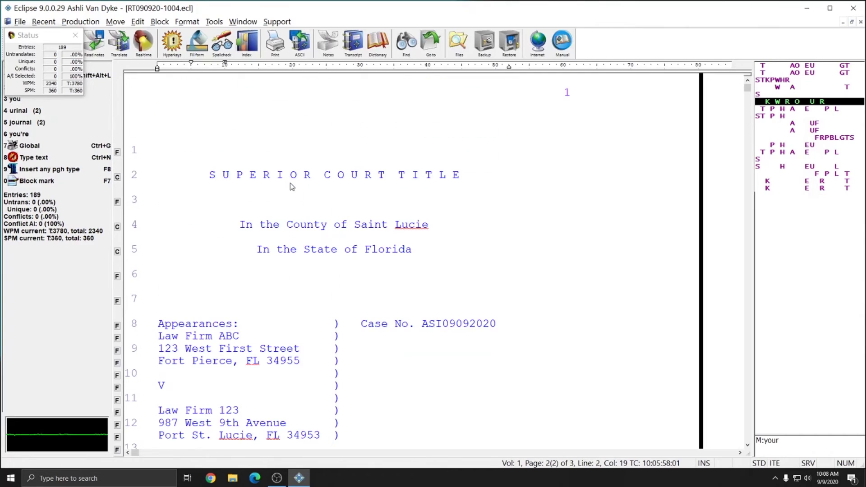
click(290, 226)
scroll(293, 230, down, 10)
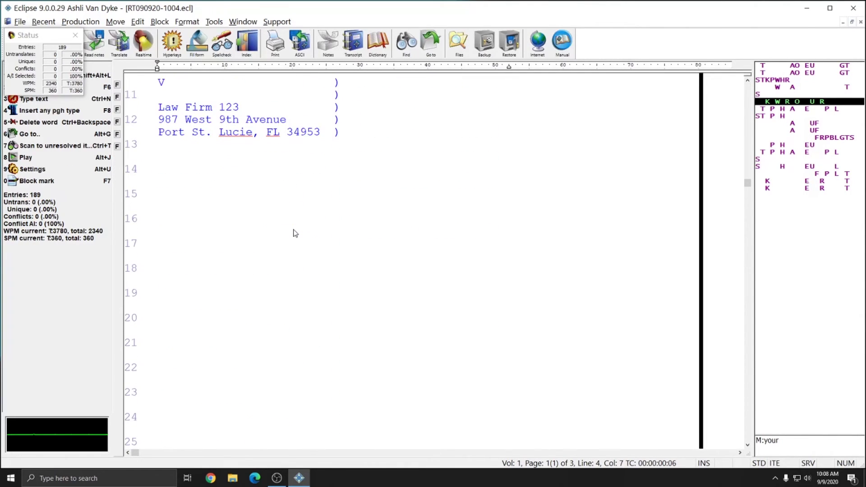
scroll(295, 233, up, 5)
click(301, 201)
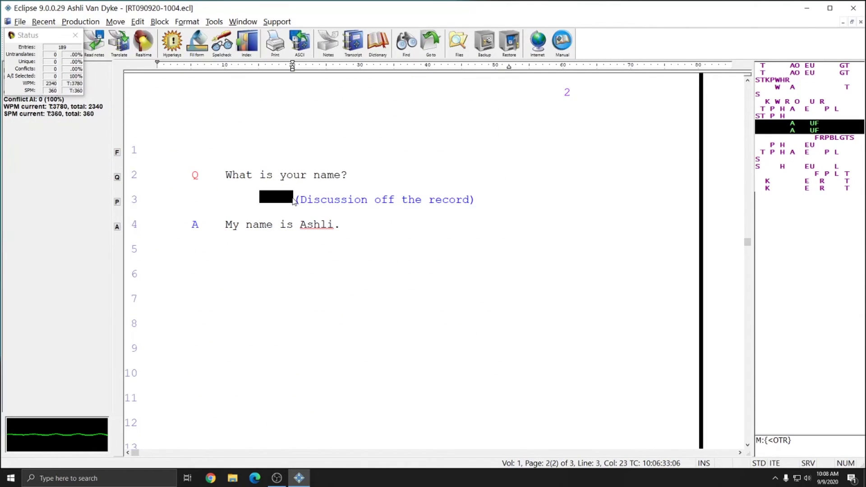
click(296, 200)
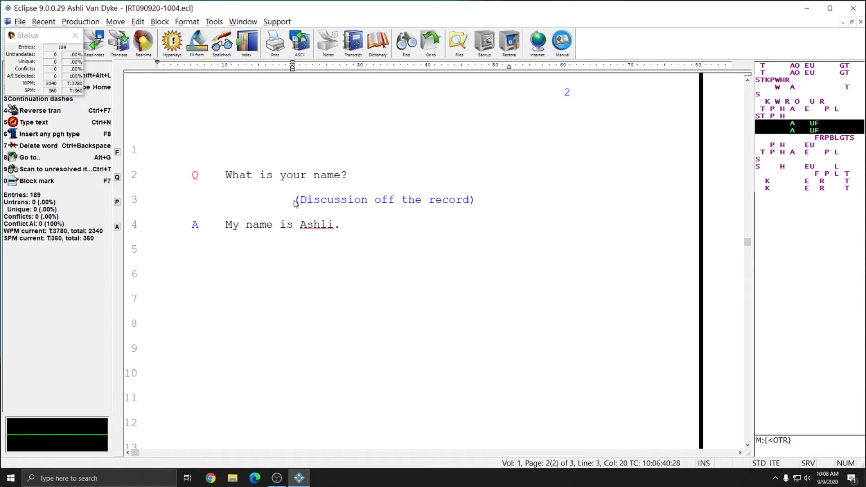